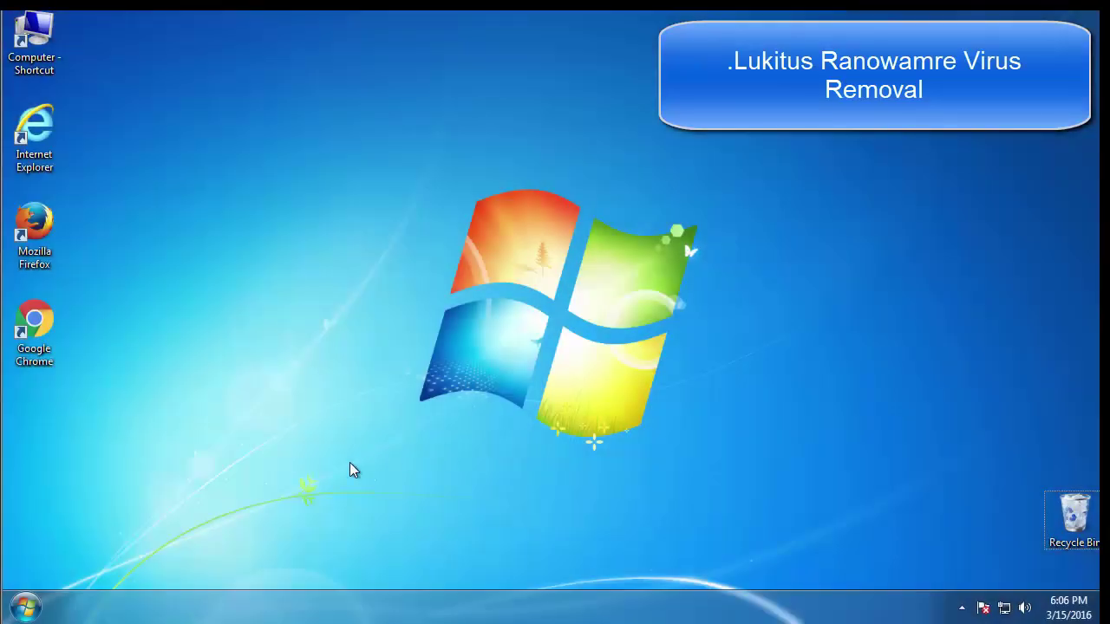
# Launch msconfig from Start search and enable Minimal Safe boot on the Boot tab
pyautogui.click(38, 605)
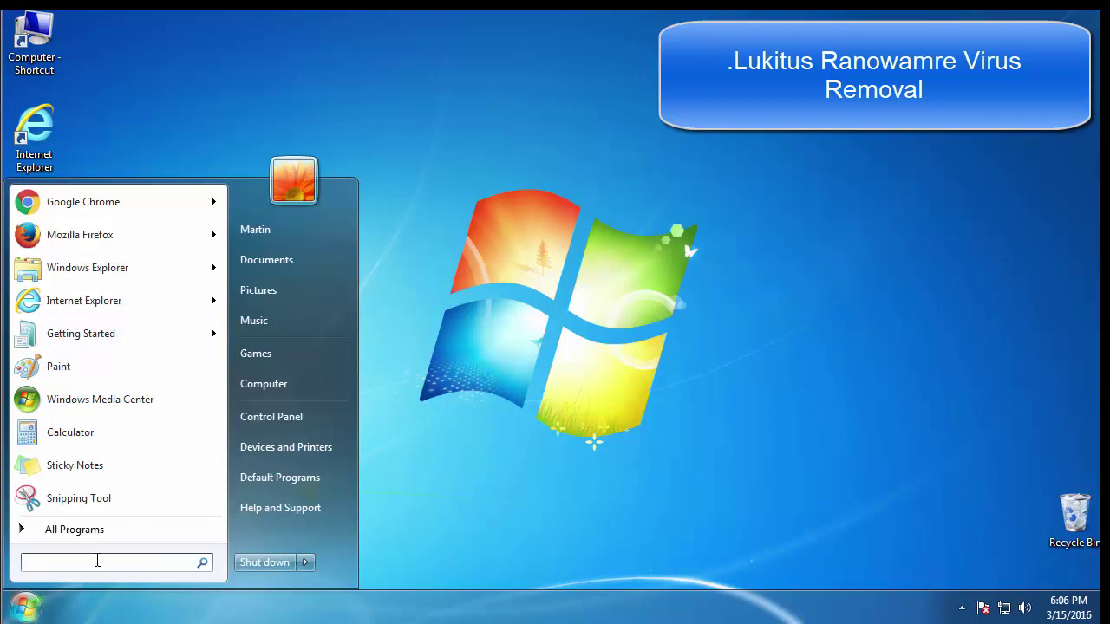
pyautogui.write('msconfig')
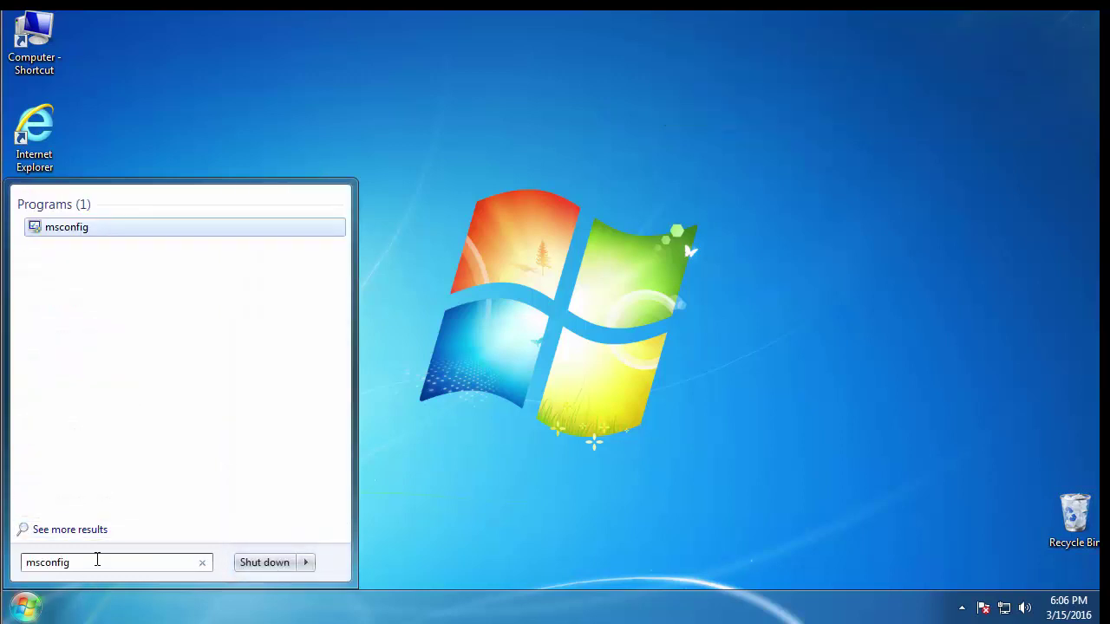
pyautogui.press('Return')
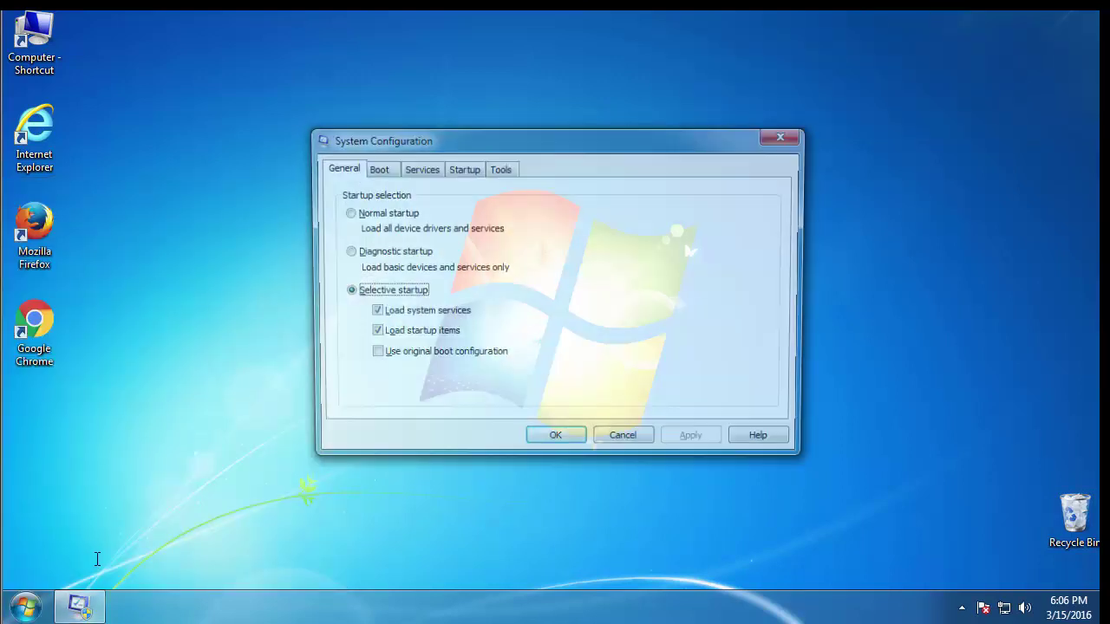
pyautogui.click(376, 171)
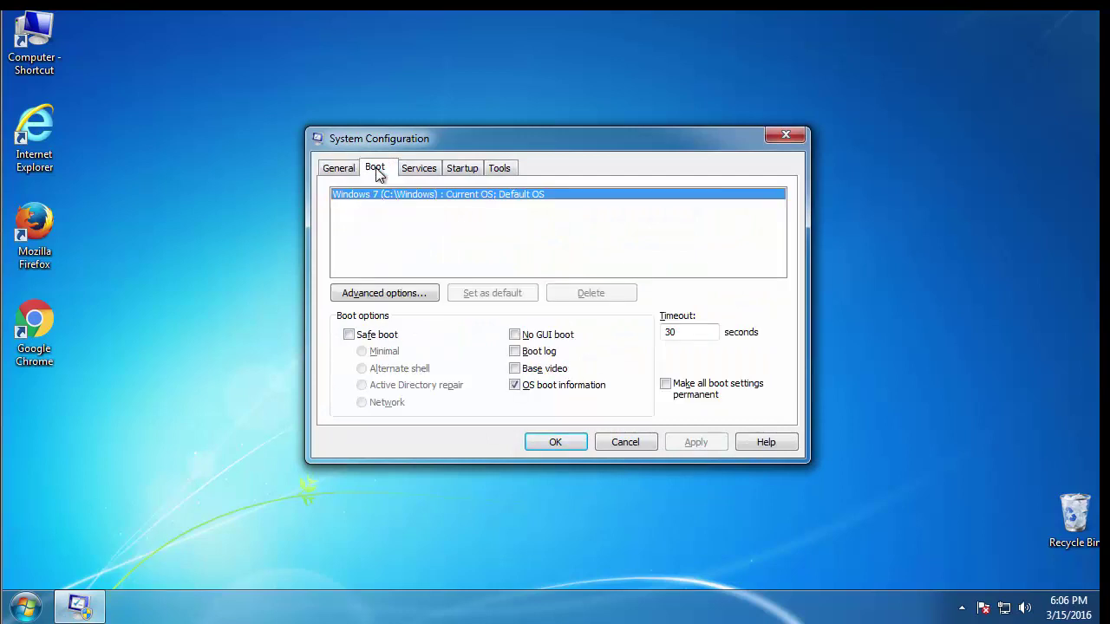
pyautogui.click(349, 335)
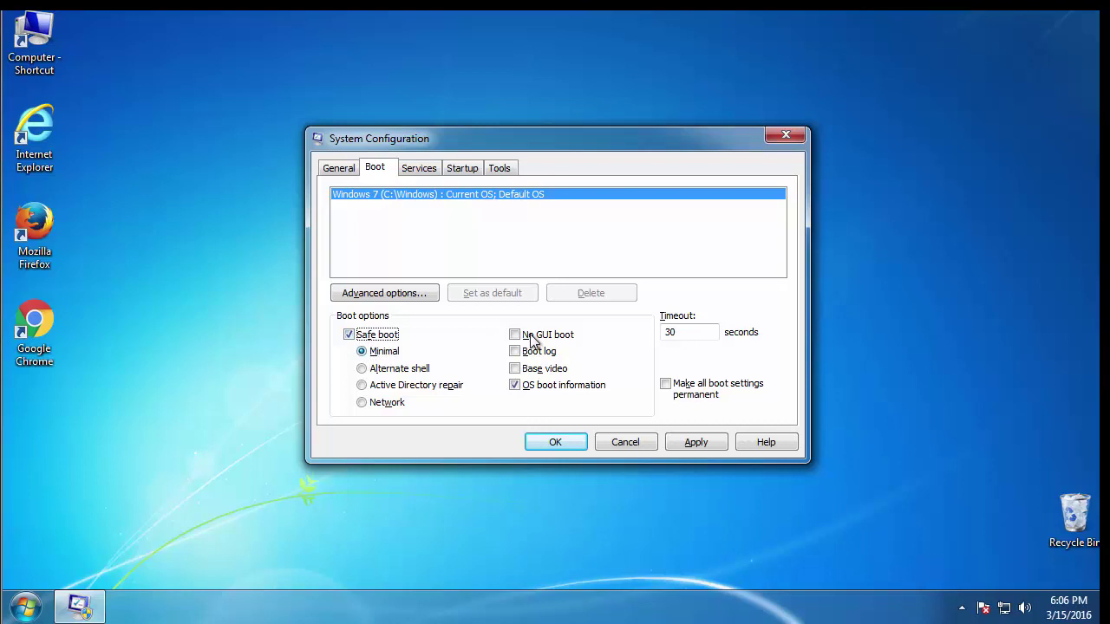
pyautogui.click(564, 444)
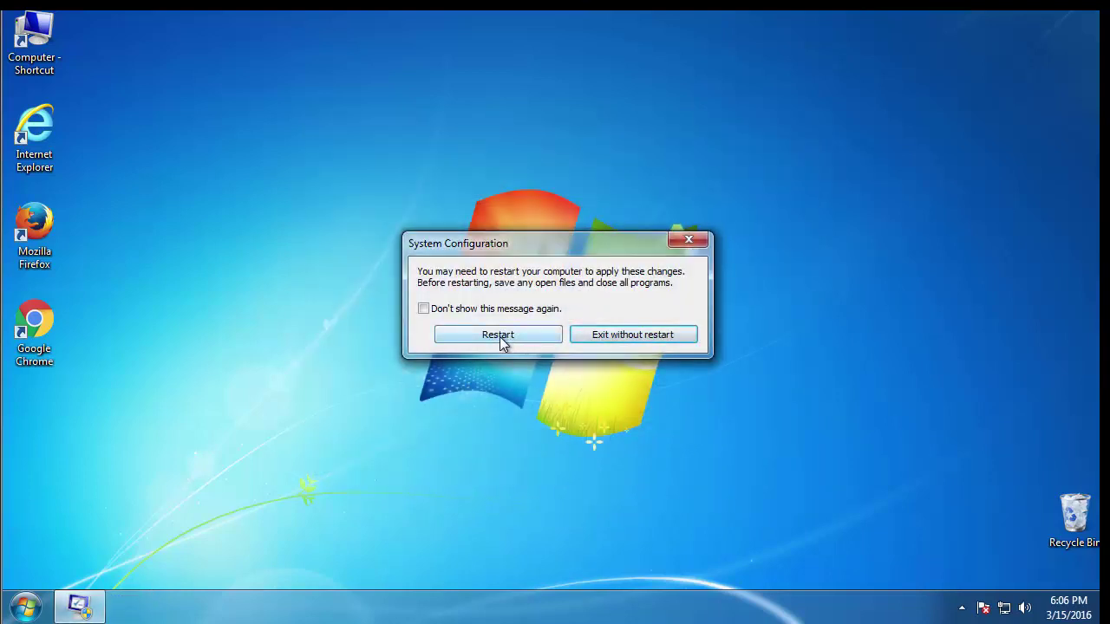
# Restart into Safe Mode, then turn on showing hidden files in Control Panel's Folder Options
pyautogui.click(501, 340)
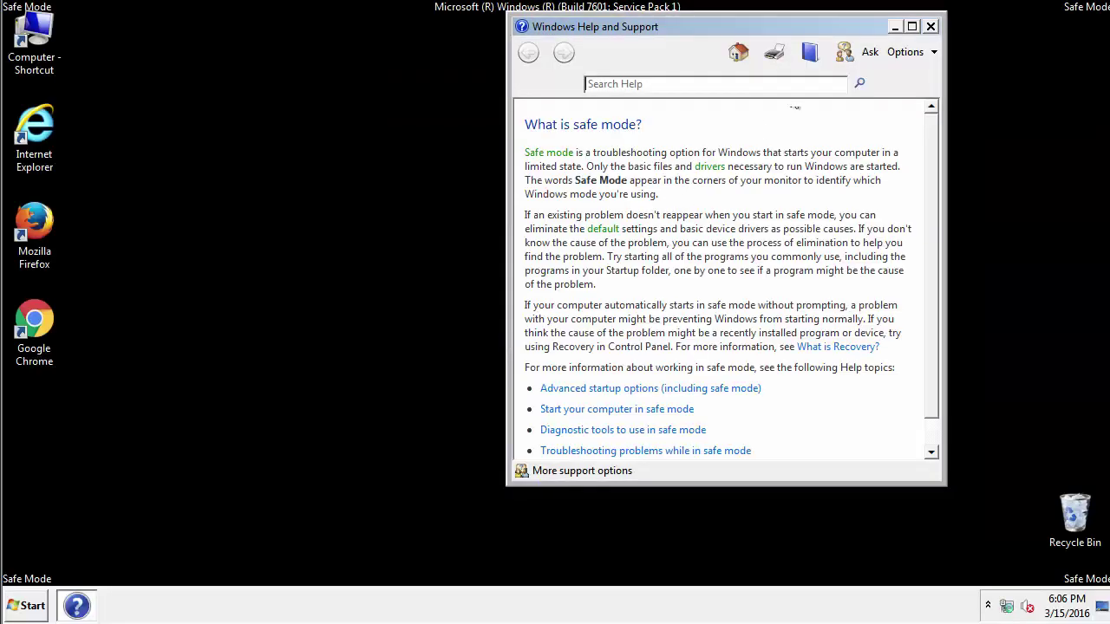
pyautogui.click(931, 26)
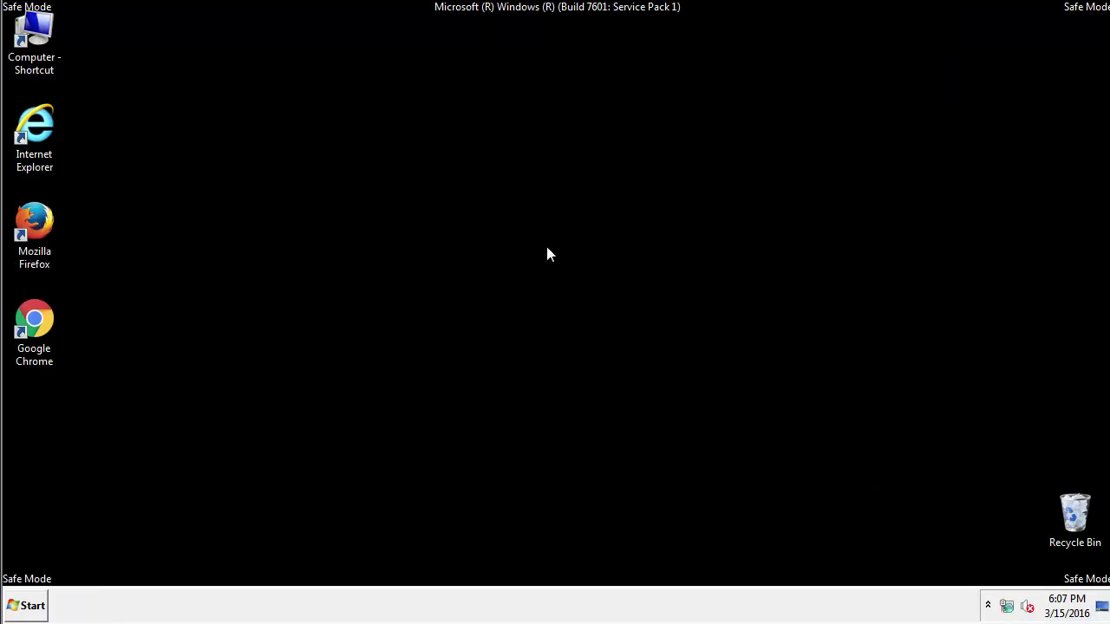
pyautogui.click(33, 605)
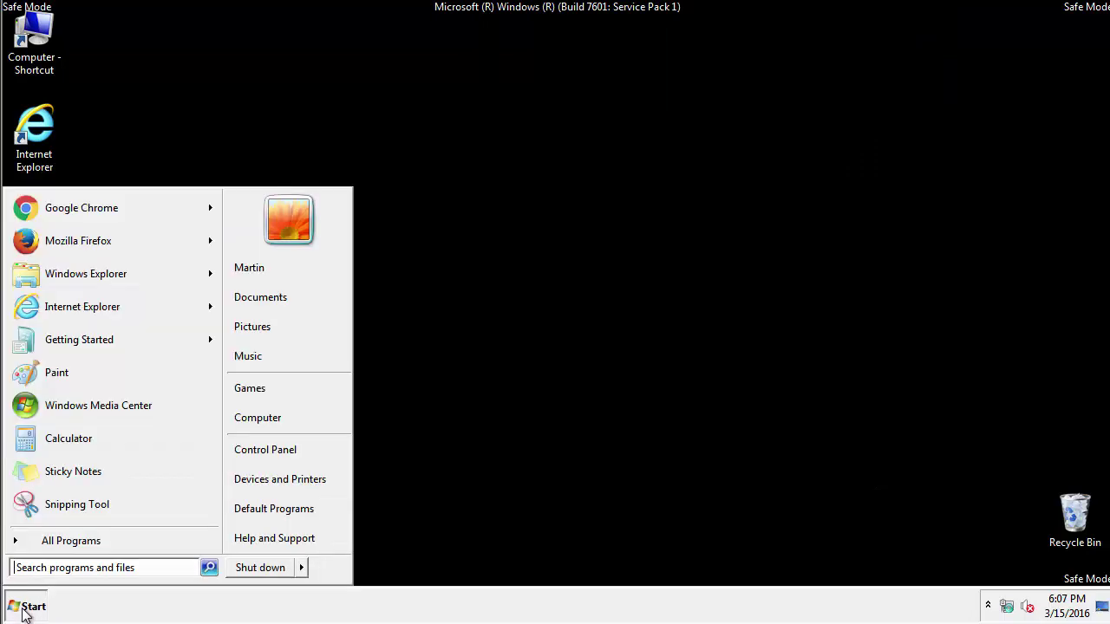
pyautogui.click(279, 450)
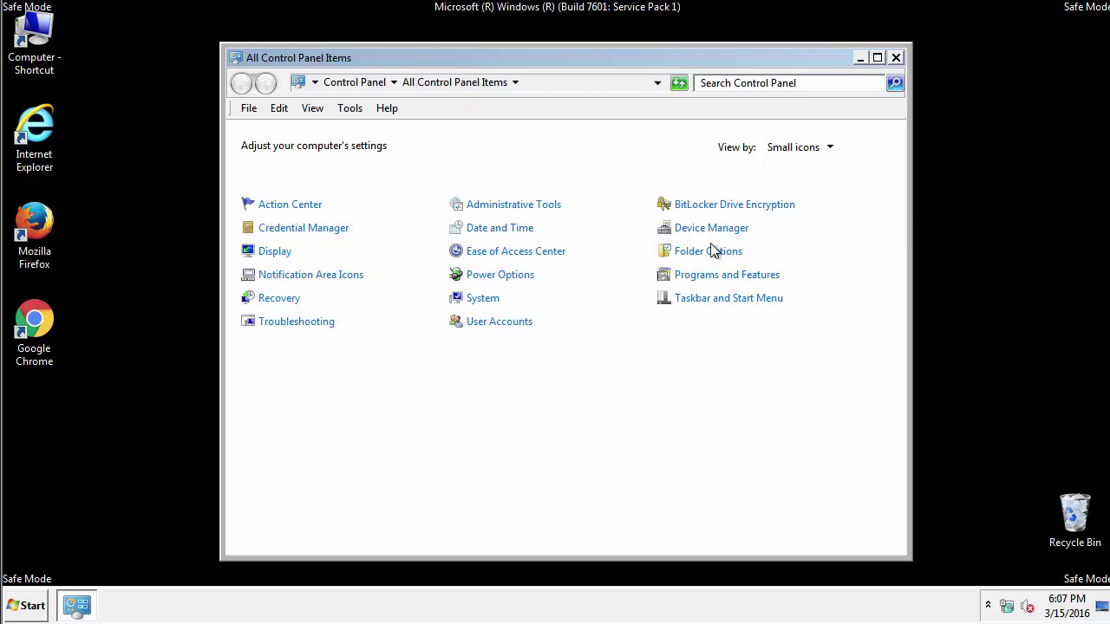
pyautogui.click(711, 253)
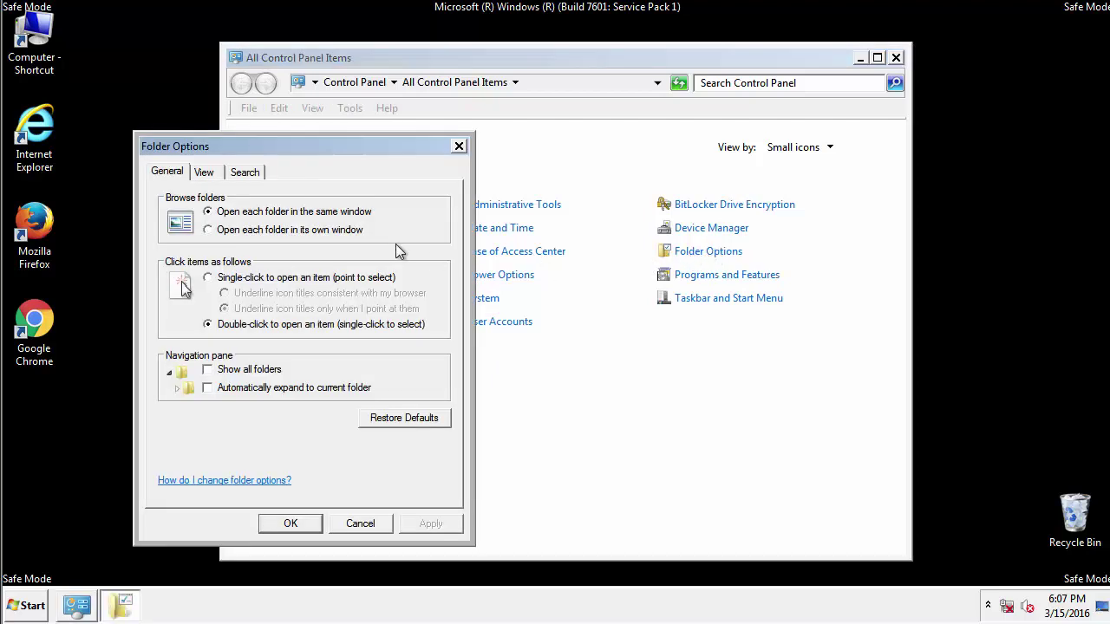
pyautogui.click(205, 174)
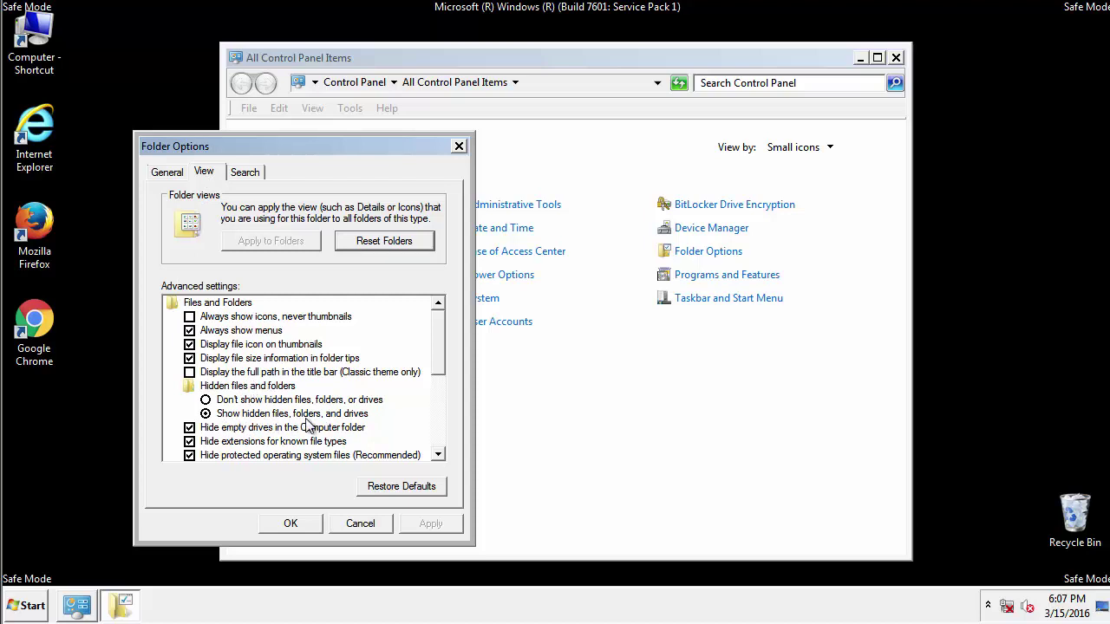
pyautogui.click(299, 522)
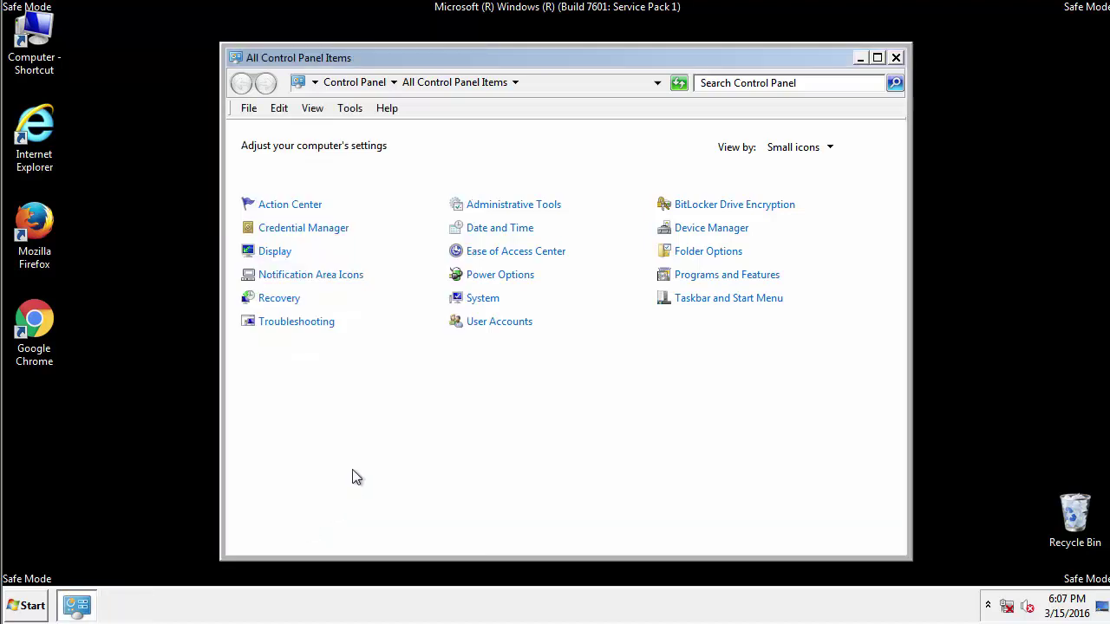
# Close Control Panel and open the C:\Windows folder from Computer
pyautogui.click(896, 58)
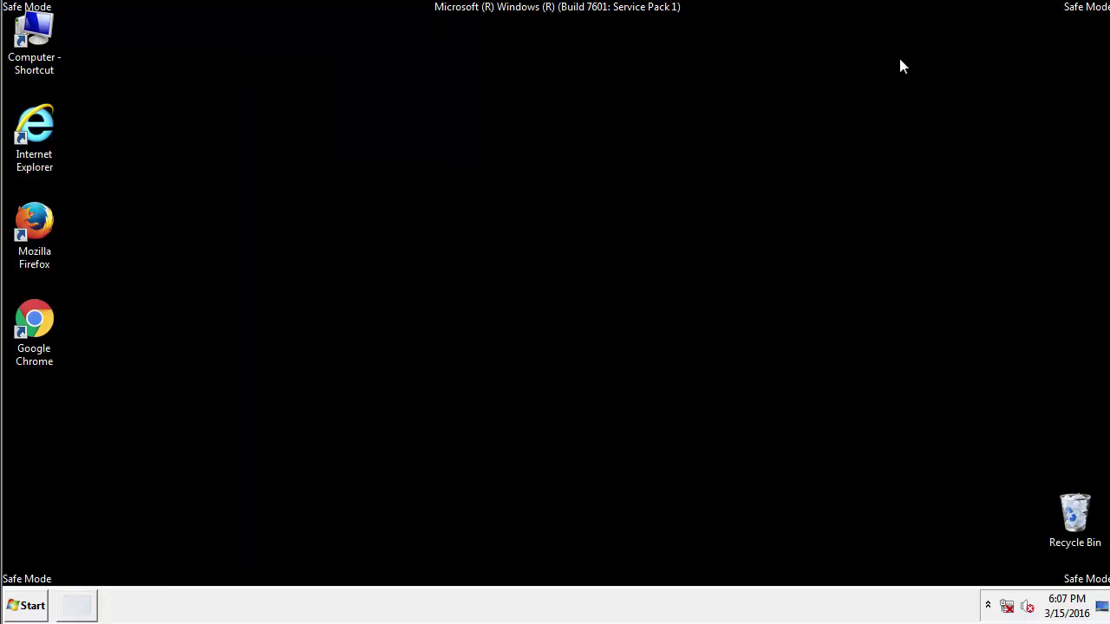
pyautogui.doubleClick(44, 36)
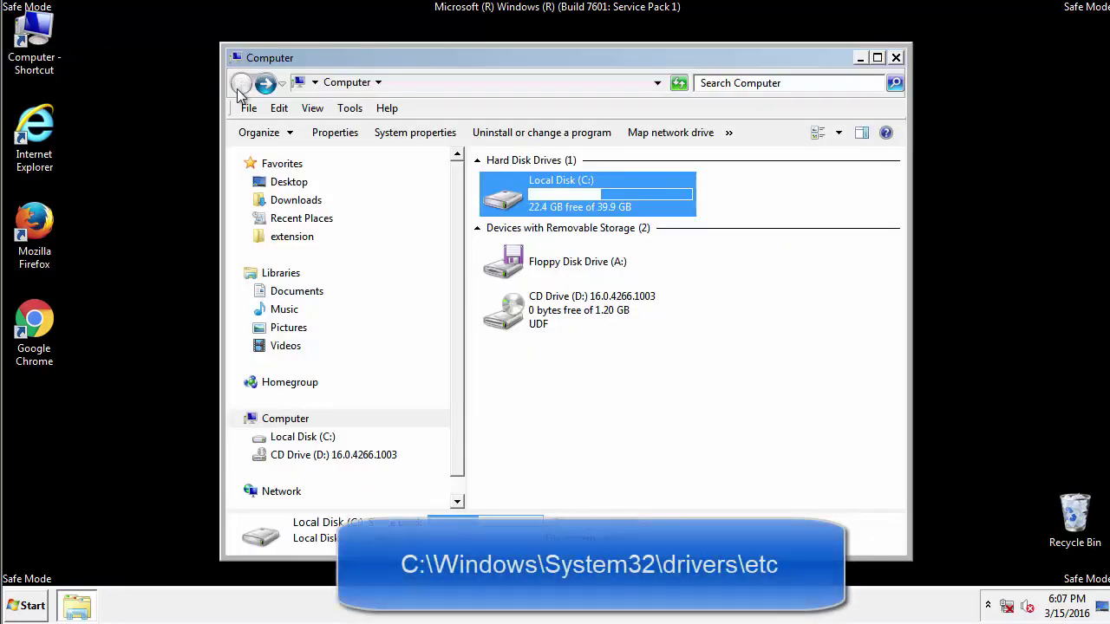
pyautogui.doubleClick(507, 199)
pyautogui.click(506, 319)
pyautogui.doubleClick(507, 319)
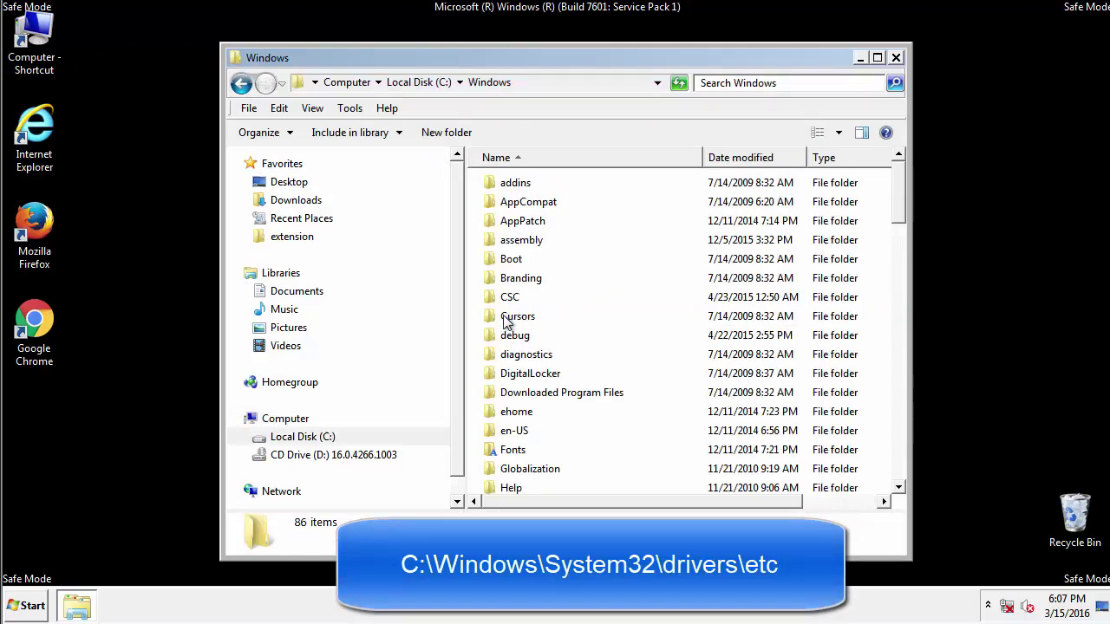
# Browse into System32\drivers\etc and open the hosts file, bringing up Open with
pyautogui.scroll(-2, 511, 392)
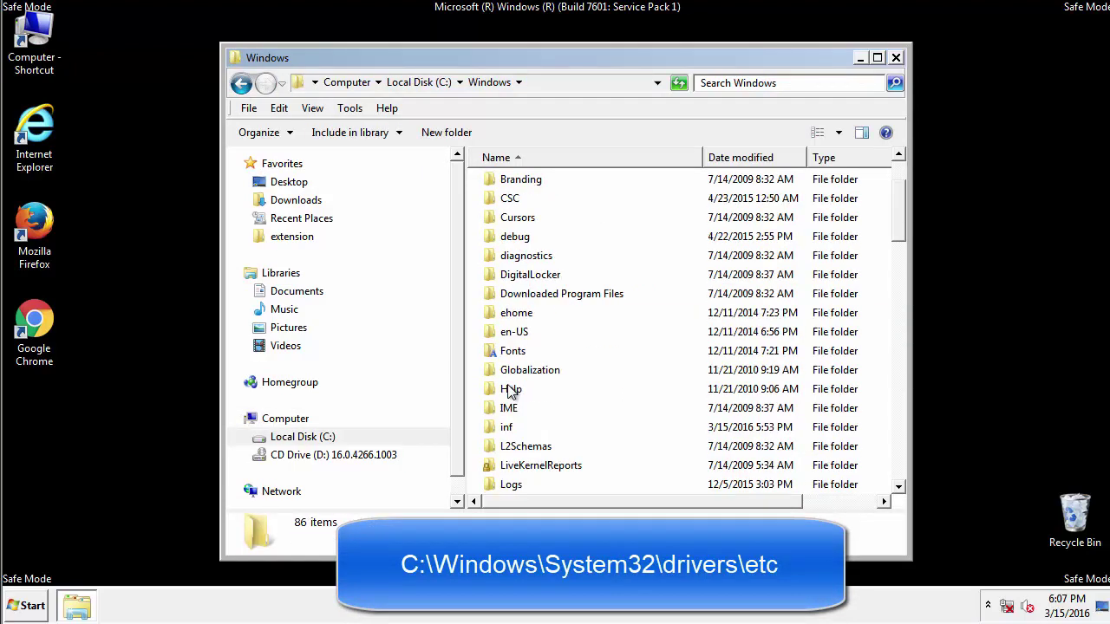
pyautogui.scroll(-7, 511, 392)
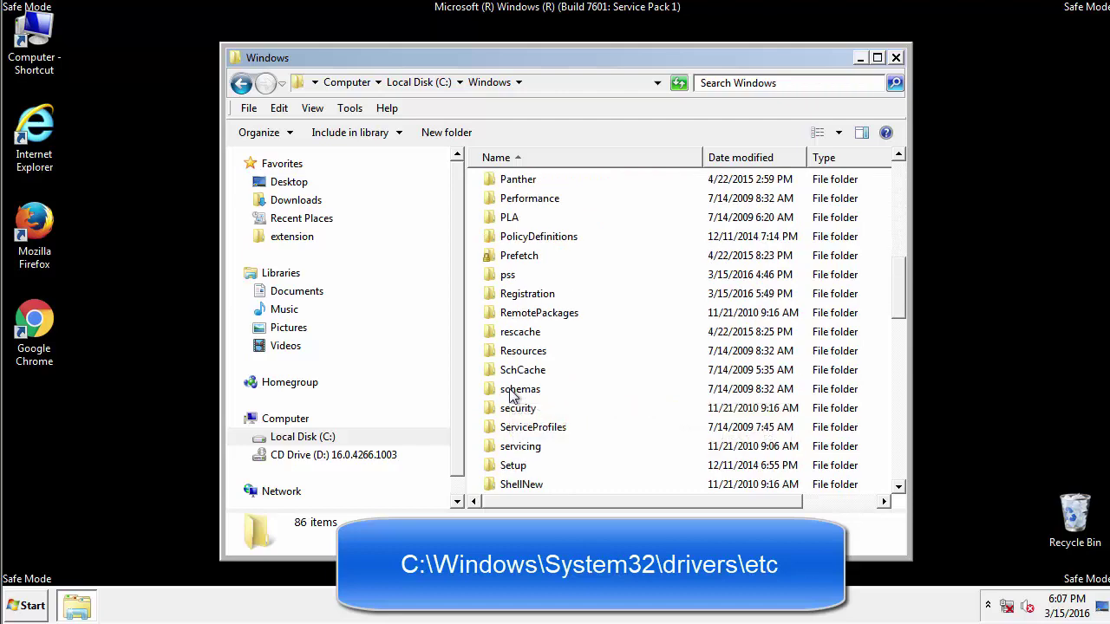
pyautogui.scroll(-2, 511, 392)
pyautogui.doubleClick(527, 448)
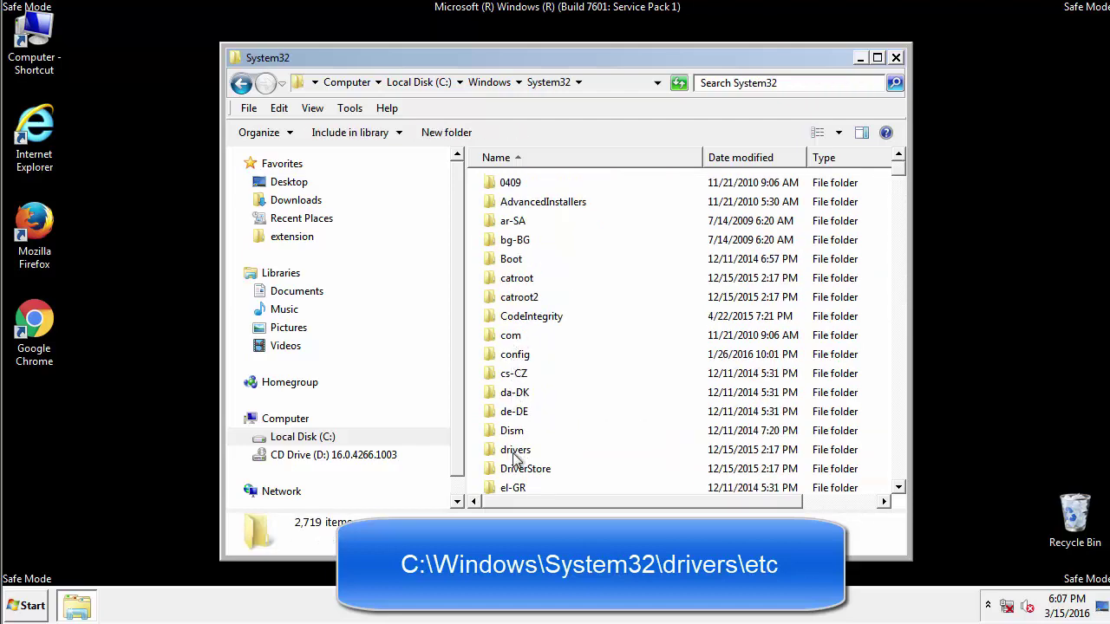
pyautogui.doubleClick(515, 452)
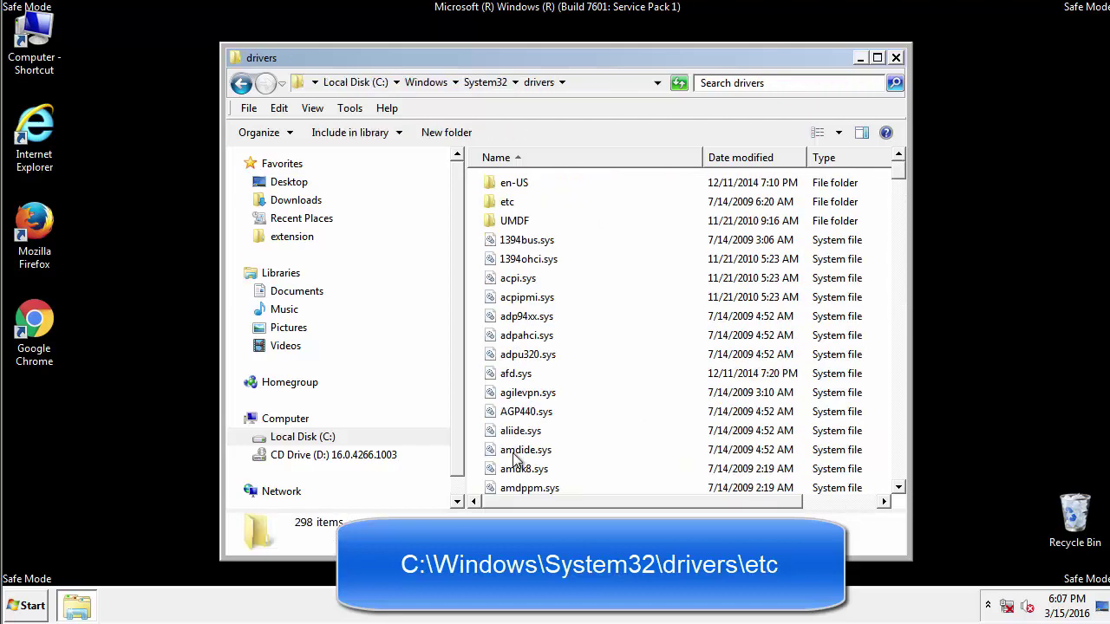
pyautogui.doubleClick(503, 203)
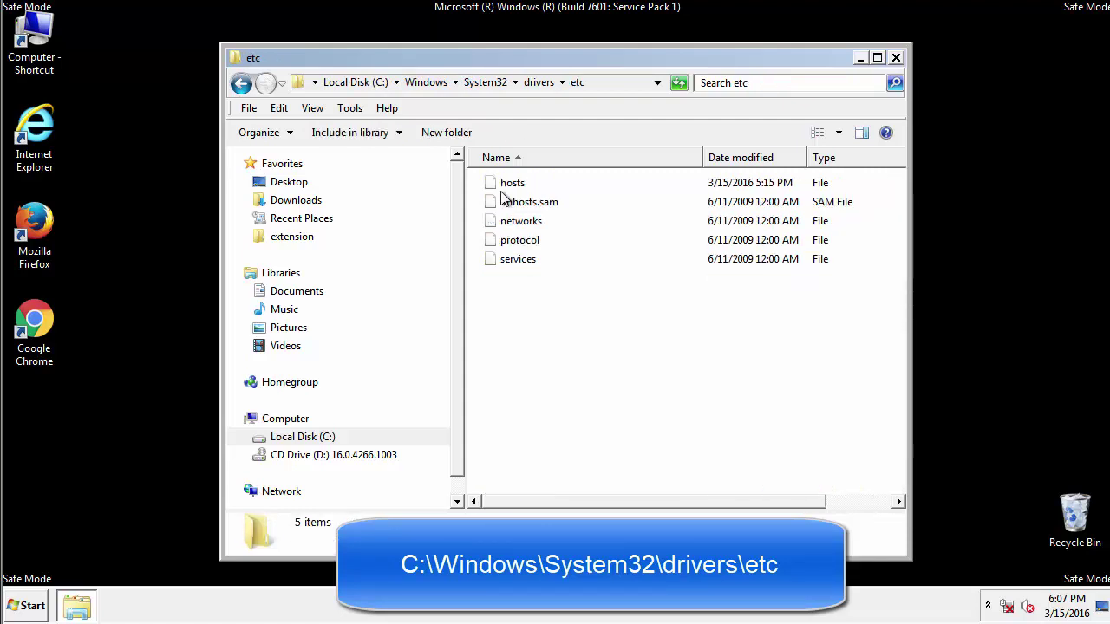
pyautogui.doubleClick(502, 184)
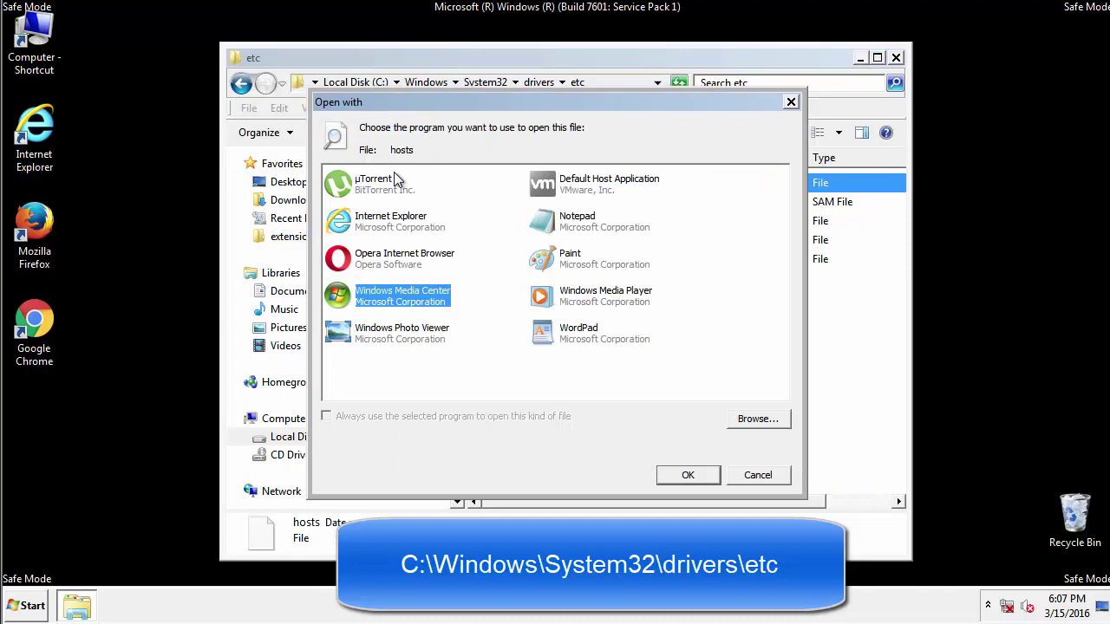
# Open hosts in Notepad and move its window fully onto the screen
pyautogui.click(562, 225)
pyautogui.click(687, 475)
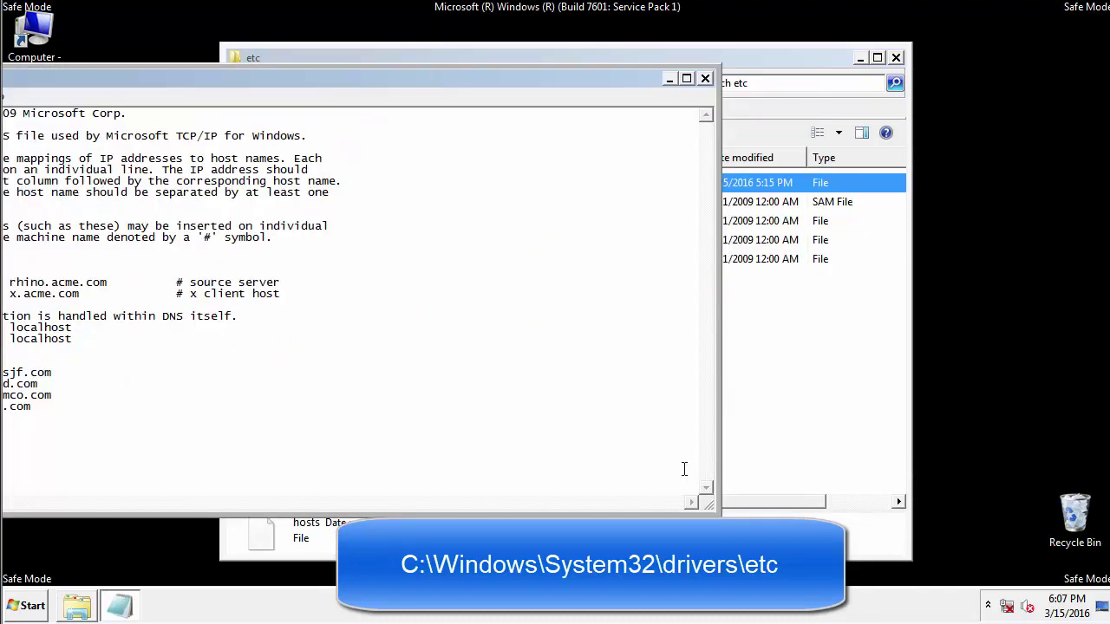
pyautogui.moveTo(454, 78); pyautogui.dragTo(706, 94)
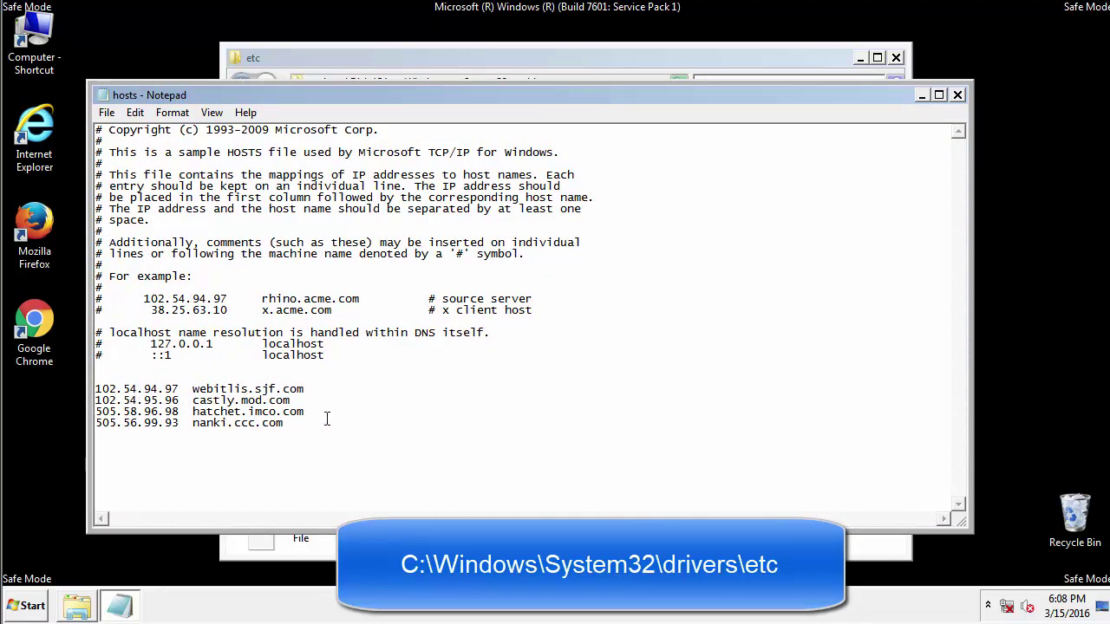
# Delete the four suspicious host entries, save hosts, and close the etc folder
pyautogui.moveTo(309, 424); pyautogui.dragTo(95, 389)
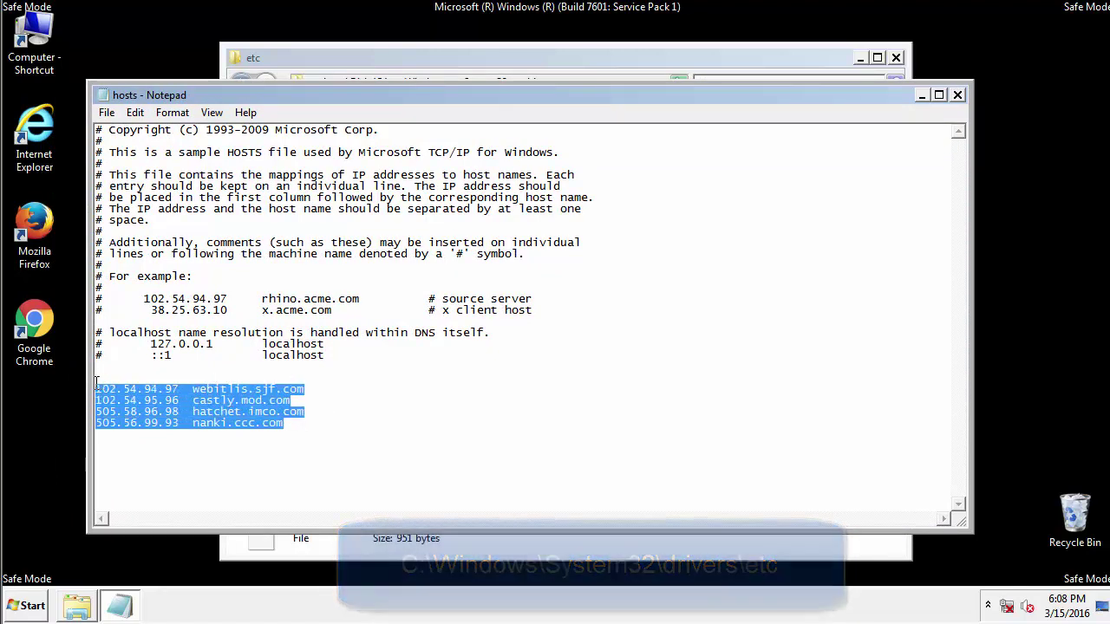
pyautogui.press('Delete')
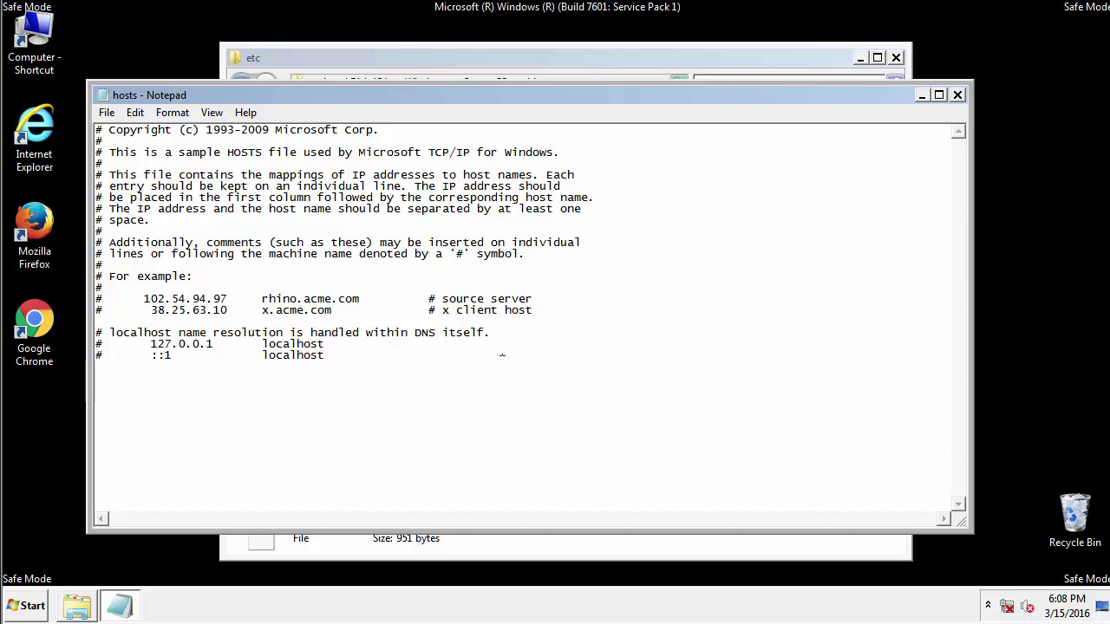
pyautogui.click(957, 96)
pyautogui.click(490, 319)
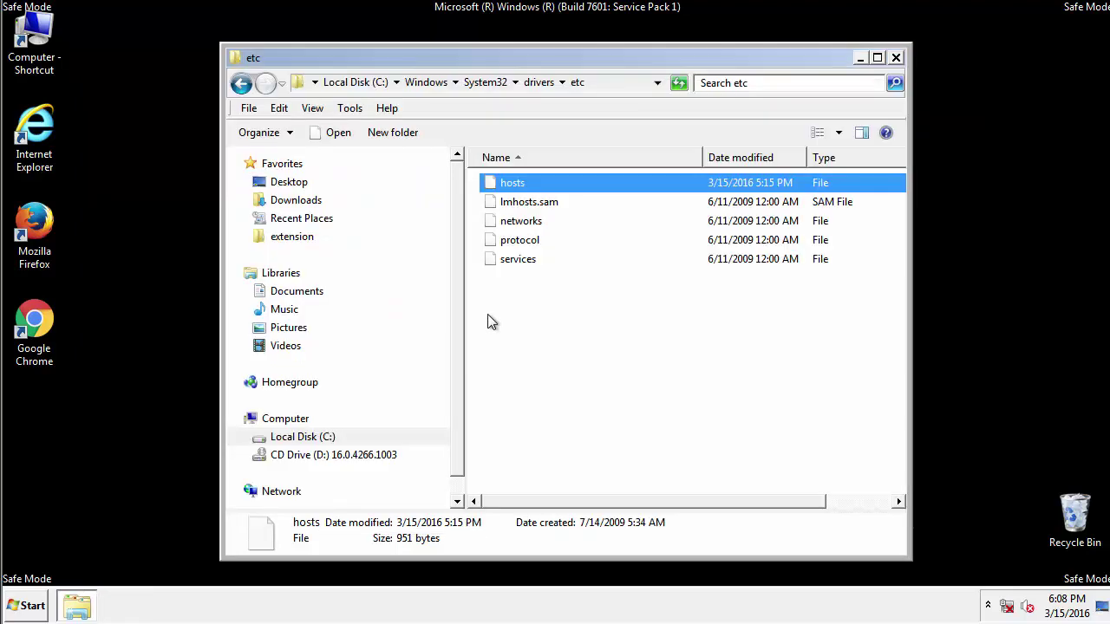
pyautogui.click(896, 58)
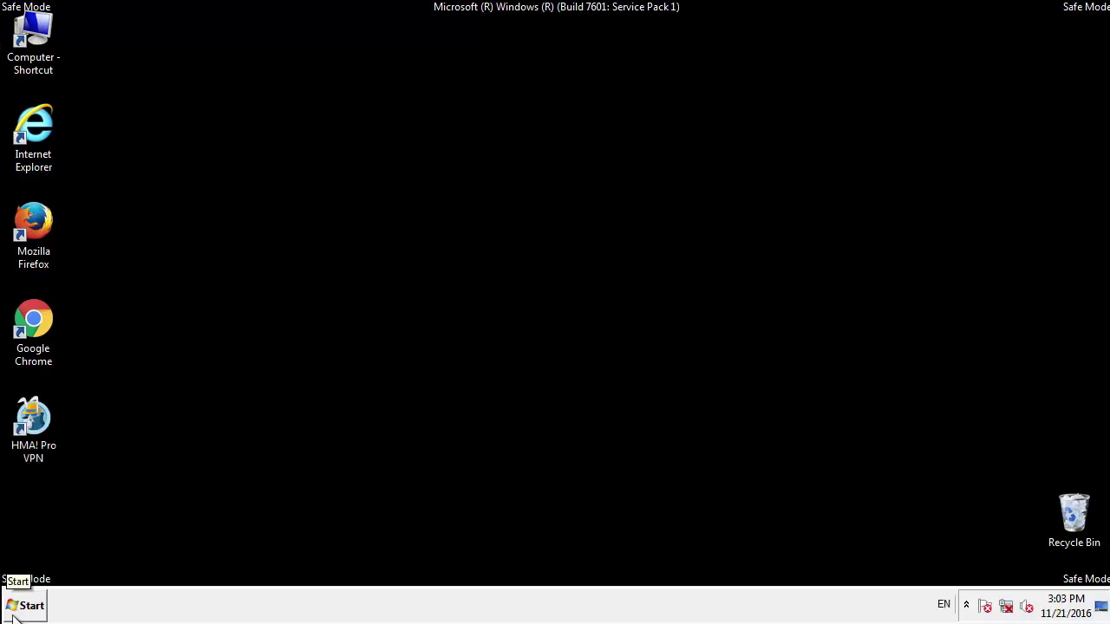
# Open the Startup programs folder from All Programs in a file window
pyautogui.click(29, 606)
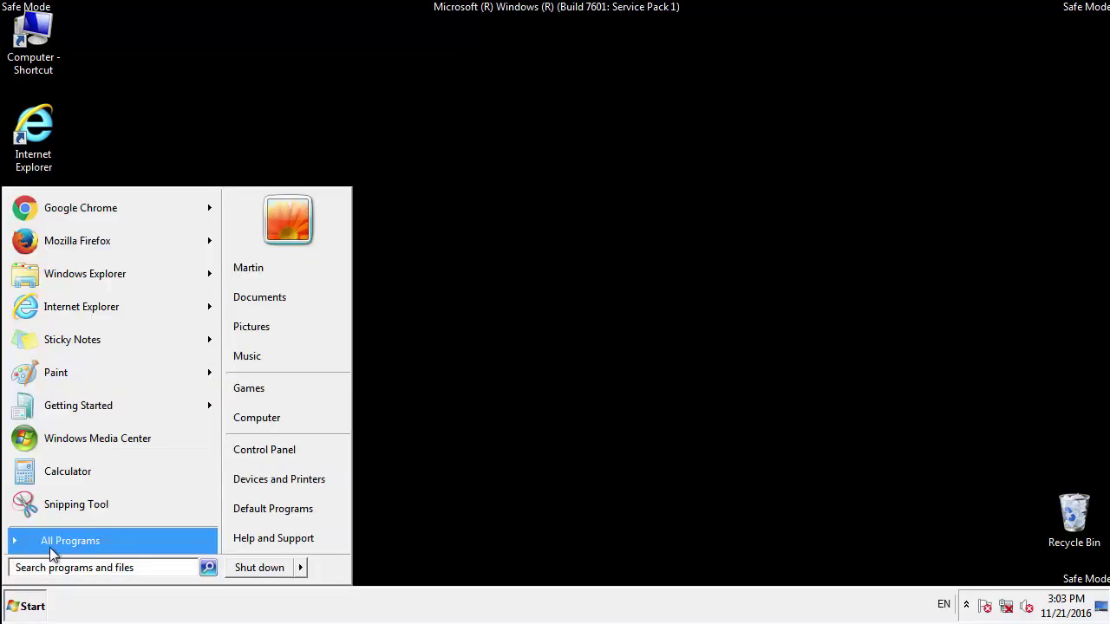
pyautogui.click(52, 543)
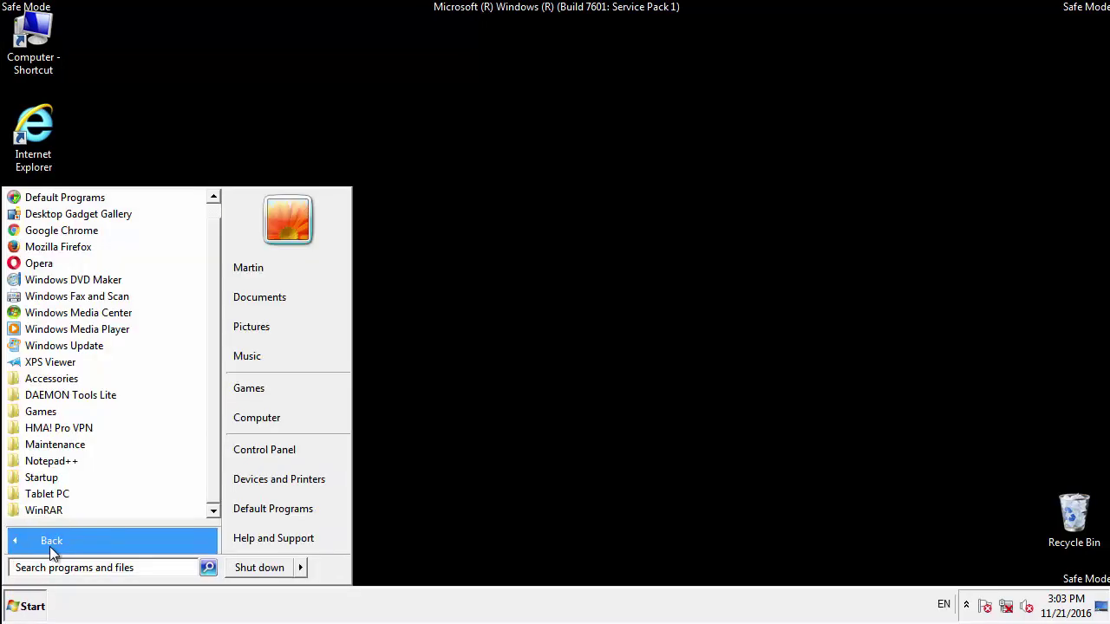
pyautogui.rightClick(43, 475)
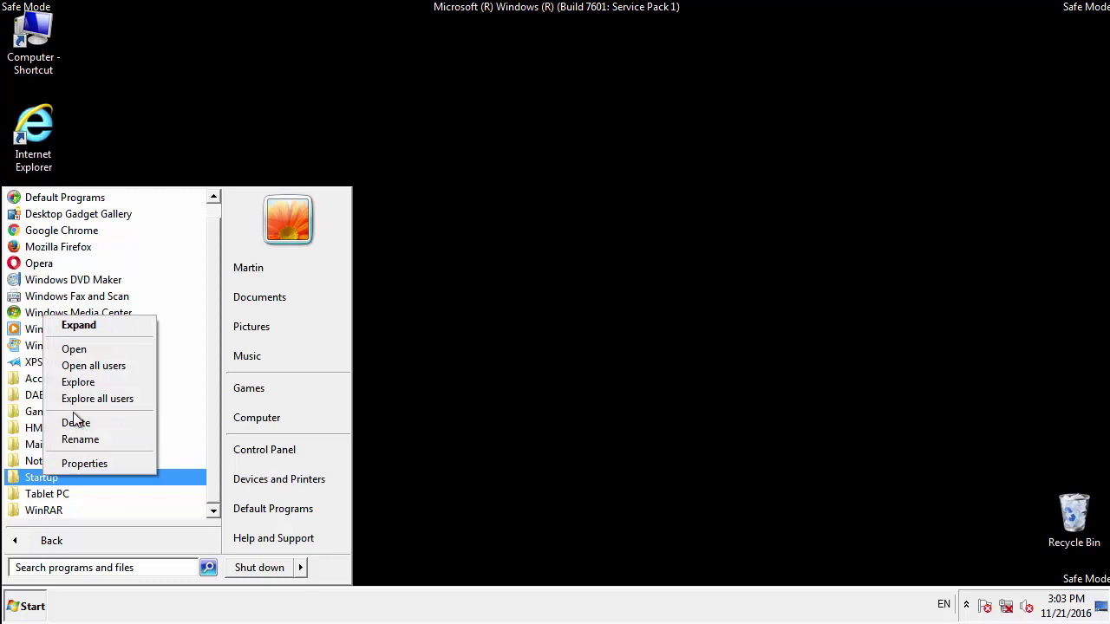
pyautogui.click(84, 349)
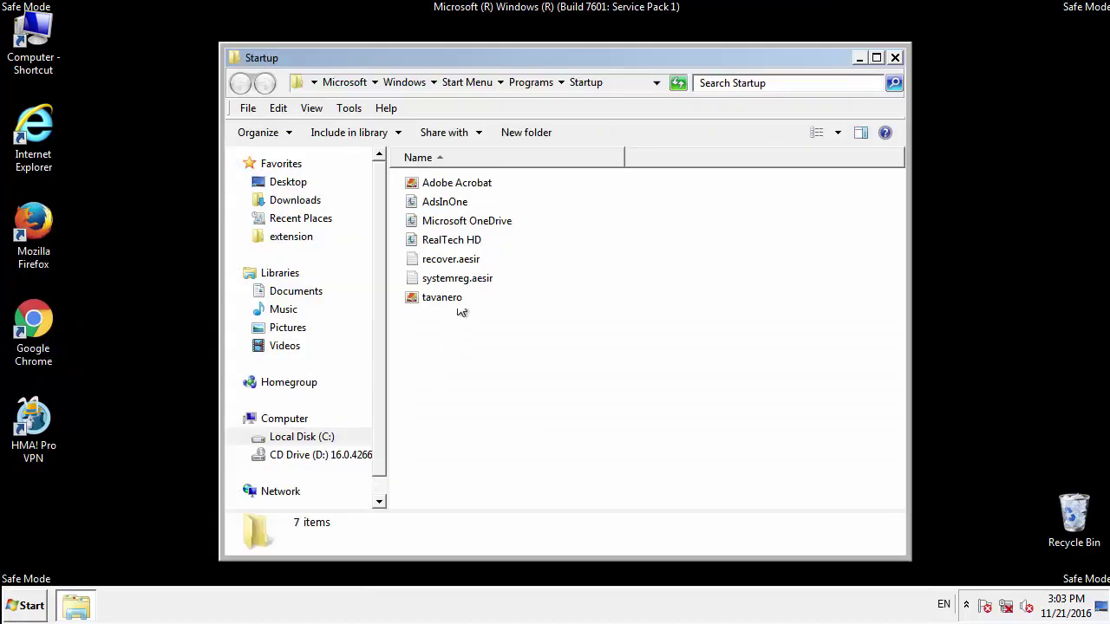
# Delete AdsInOne, recover.aesir, systemreg.aesir and tavanero to the Recycle Bin and close the folder
pyautogui.click(448, 201)
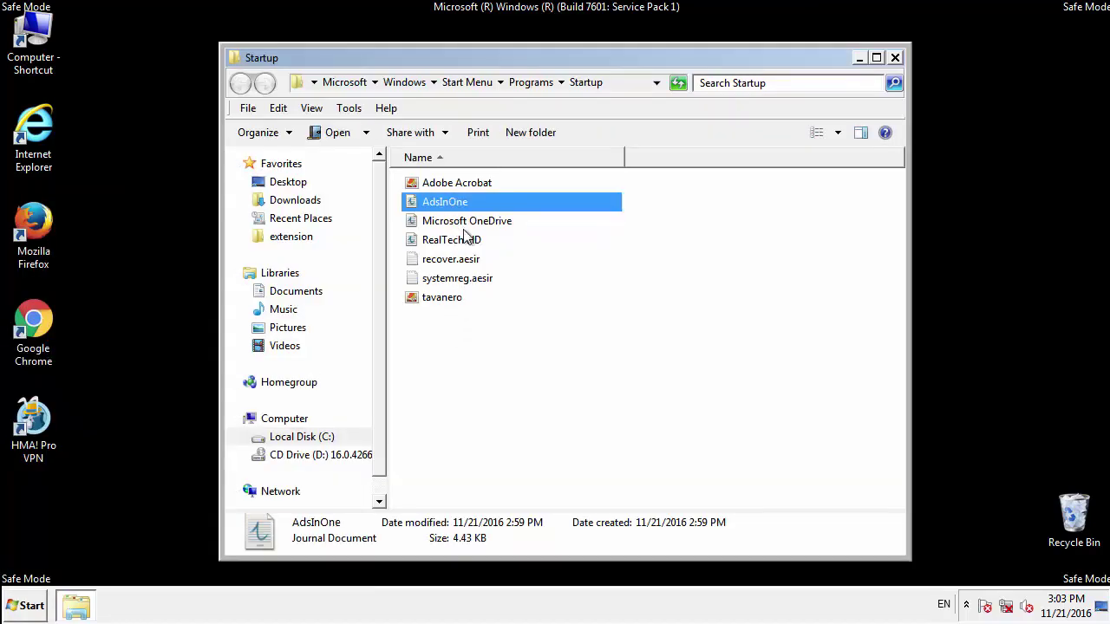
pyautogui.keyDown('ctrl'); pyautogui.click(450, 262); pyautogui.keyUp('ctrl')
pyautogui.keyDown('ctrl'); pyautogui.click(461, 279); pyautogui.keyUp('ctrl')
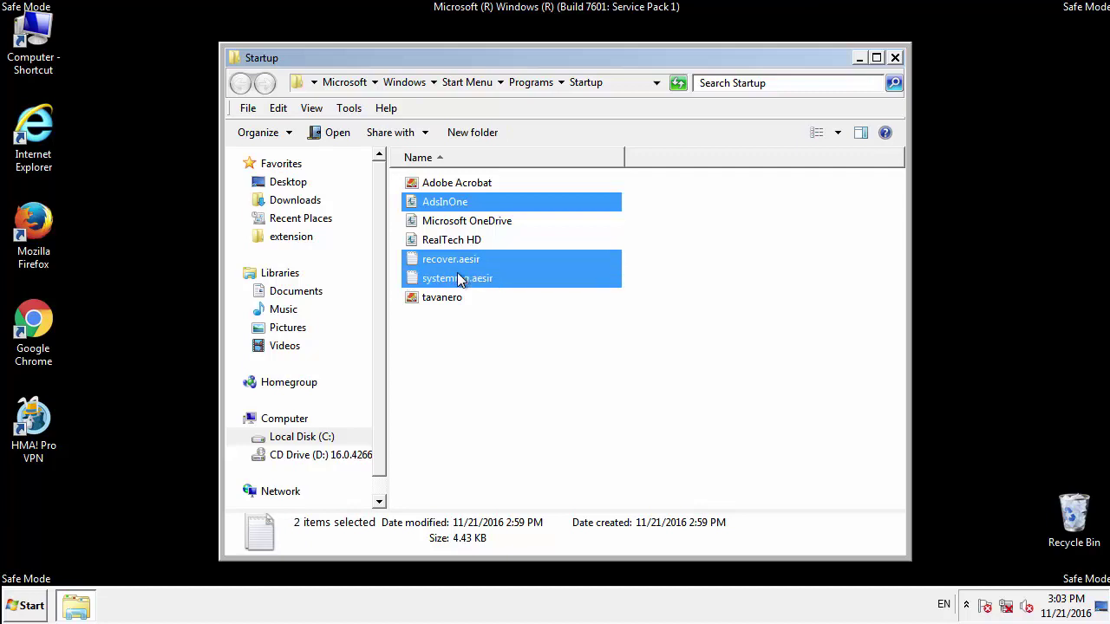
pyautogui.keyDown('ctrl'); pyautogui.click(444, 297); pyautogui.keyUp('ctrl')
pyautogui.rightClick(439, 299)
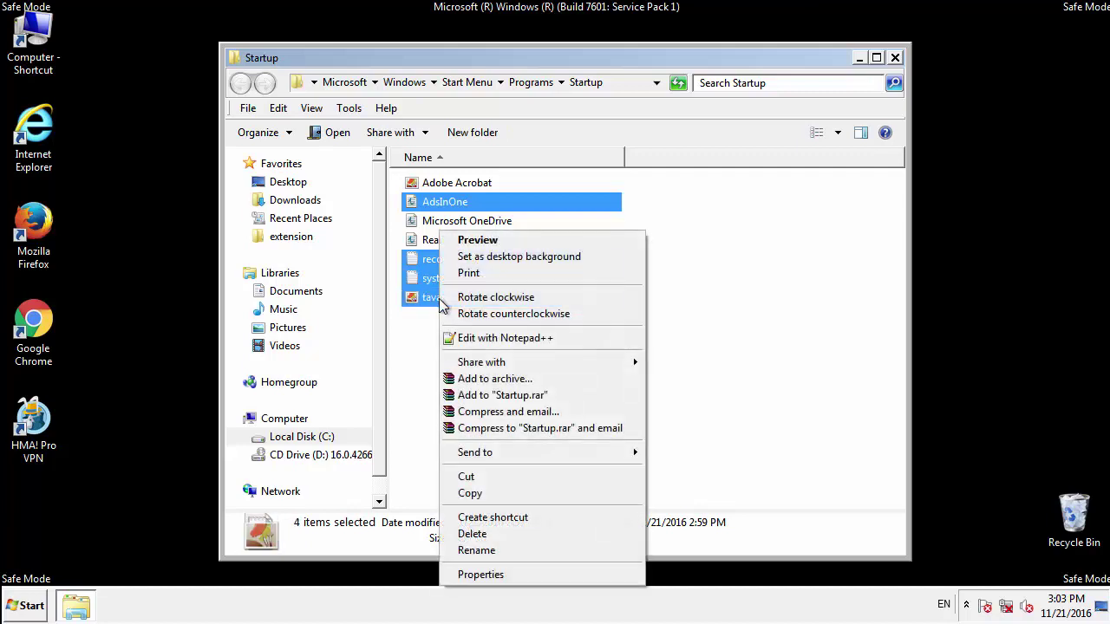
pyautogui.click(468, 533)
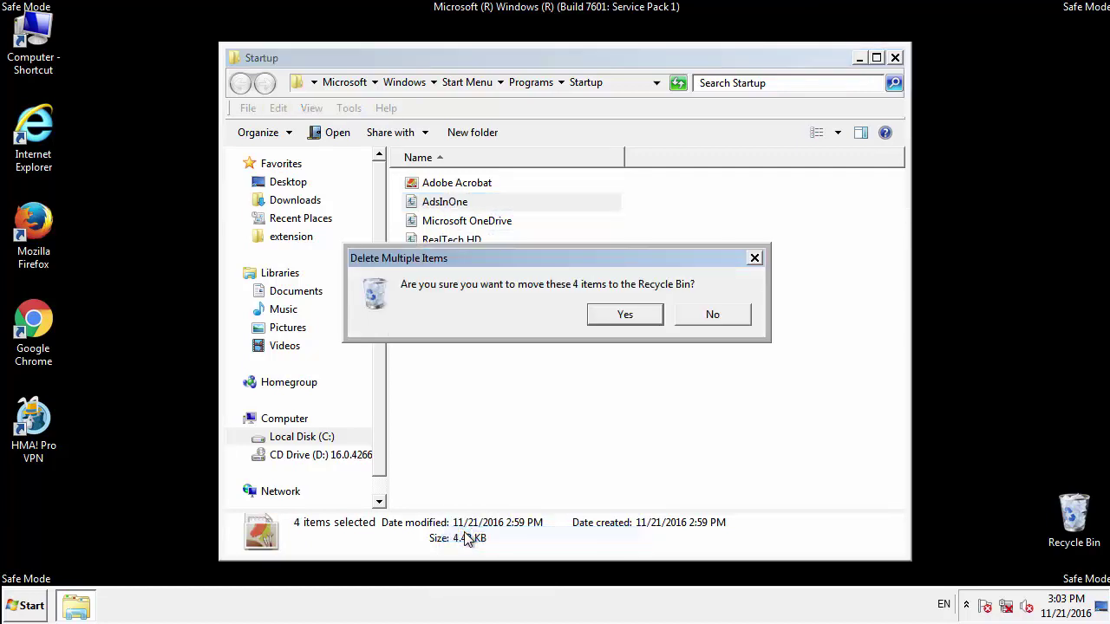
pyautogui.click(624, 315)
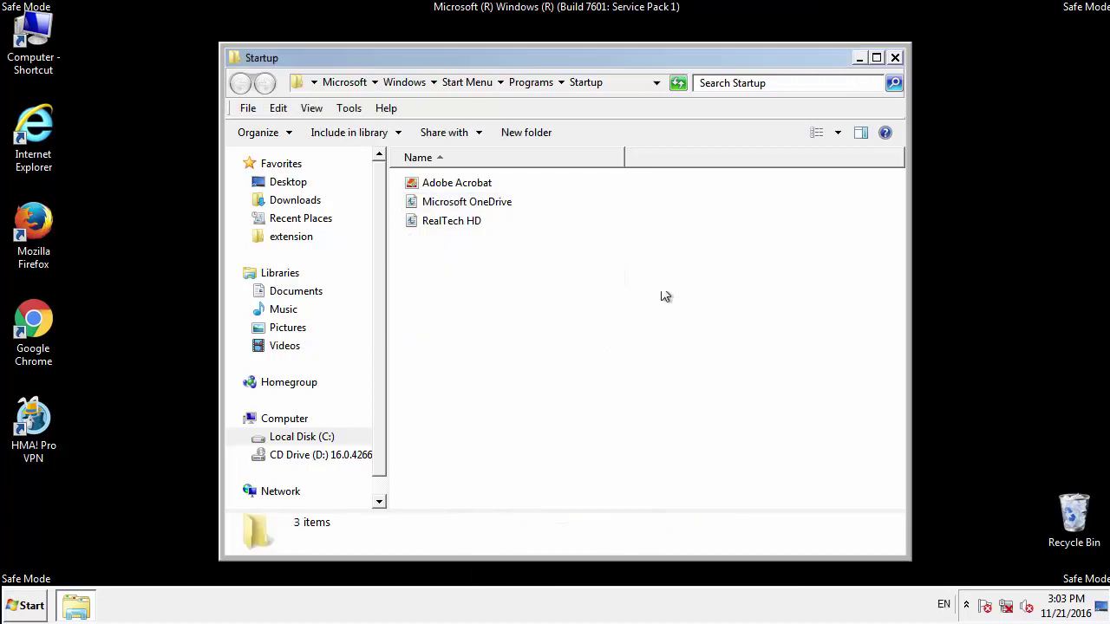
pyautogui.click(896, 59)
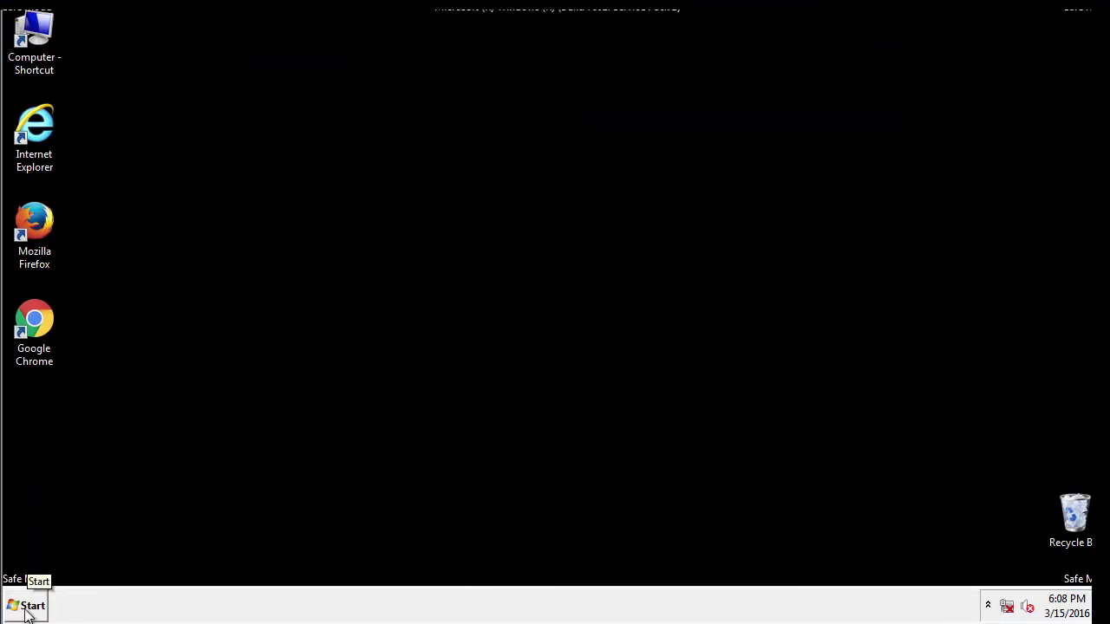
# Launch Registry Editor by searching 'regedit' from the Start menu
pyautogui.click(26, 607)
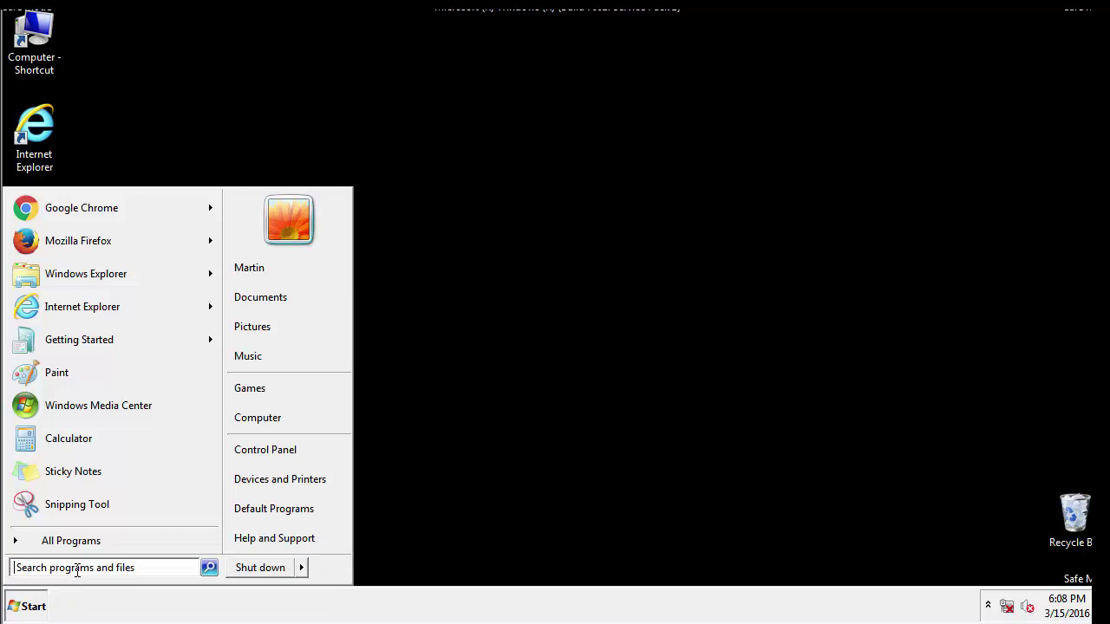
pyautogui.write('reged')
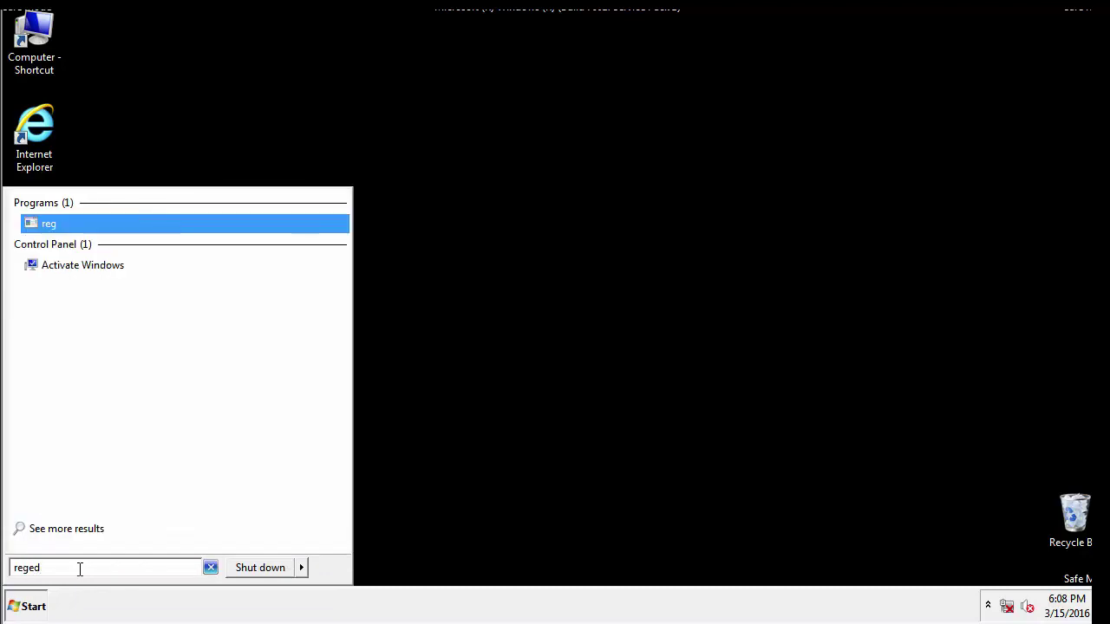
pyautogui.write('it')
pyautogui.press('Return')
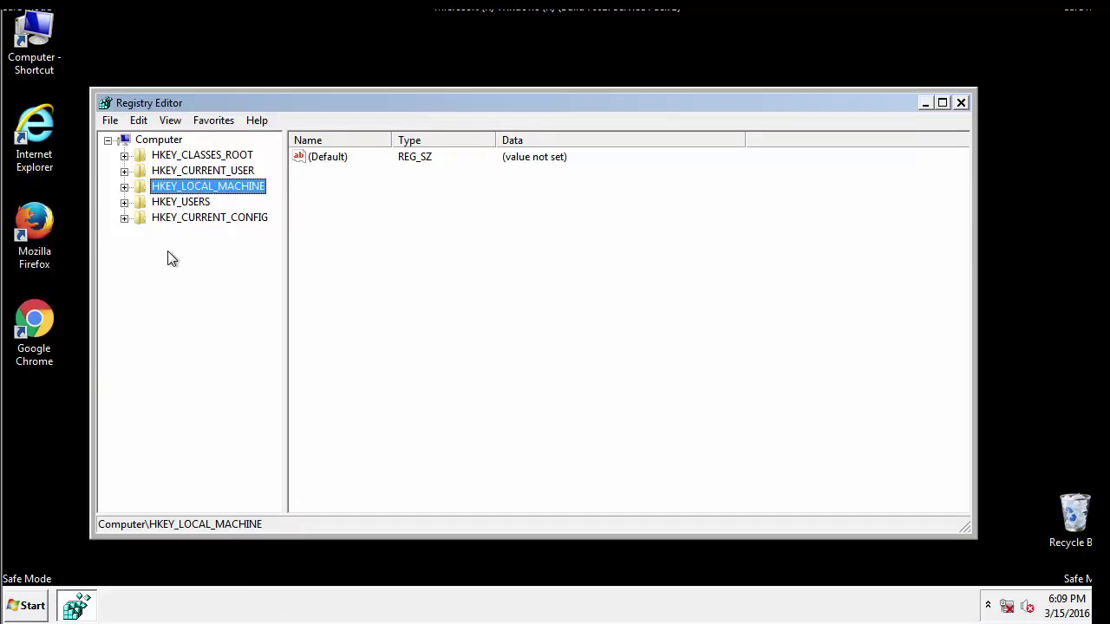
# Expand HKEY_LOCAL_MACHINE\SOFTWARE\Microsoft\Windows\CurrentVersion in the registry tree
pyautogui.click(124, 188)
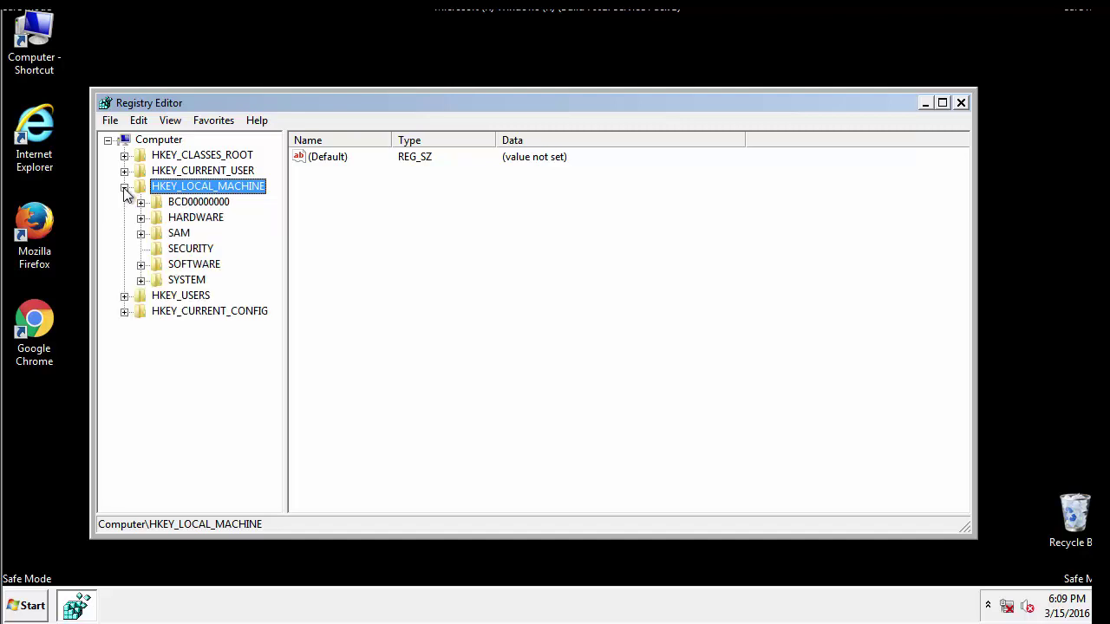
pyautogui.click(140, 265)
pyautogui.scroll(-1, 274, 269)
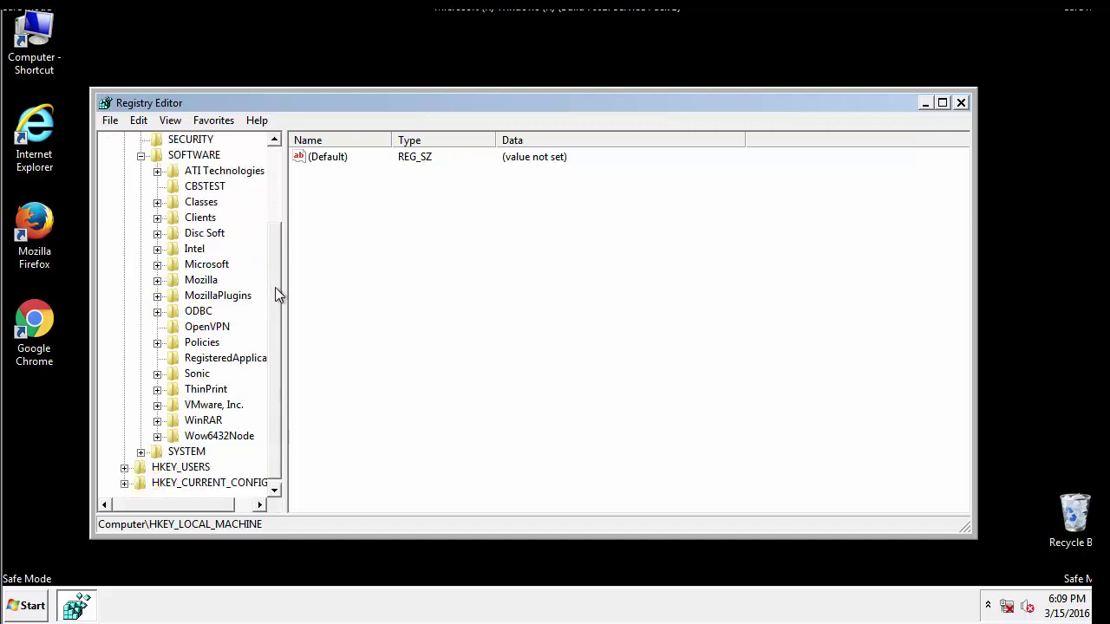
pyautogui.click(157, 265)
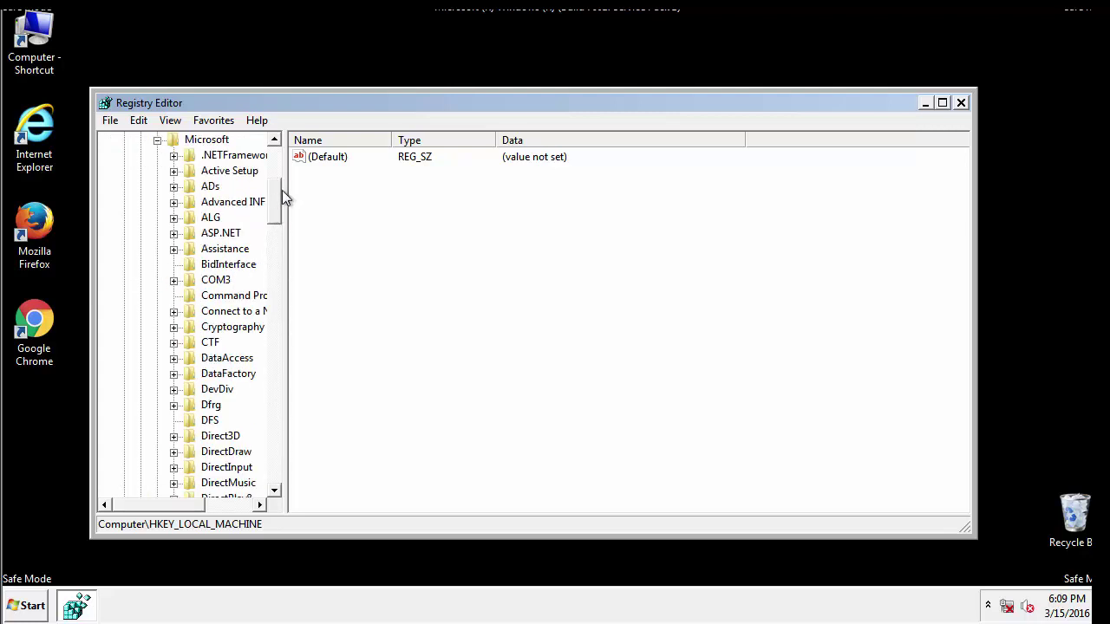
pyautogui.moveTo(275, 218)
pyautogui.mouseDown()
pyautogui.moveTo(275, 459)
pyautogui.moveTo(275, 447)
pyautogui.mouseUp()
pyautogui.click(175, 265)
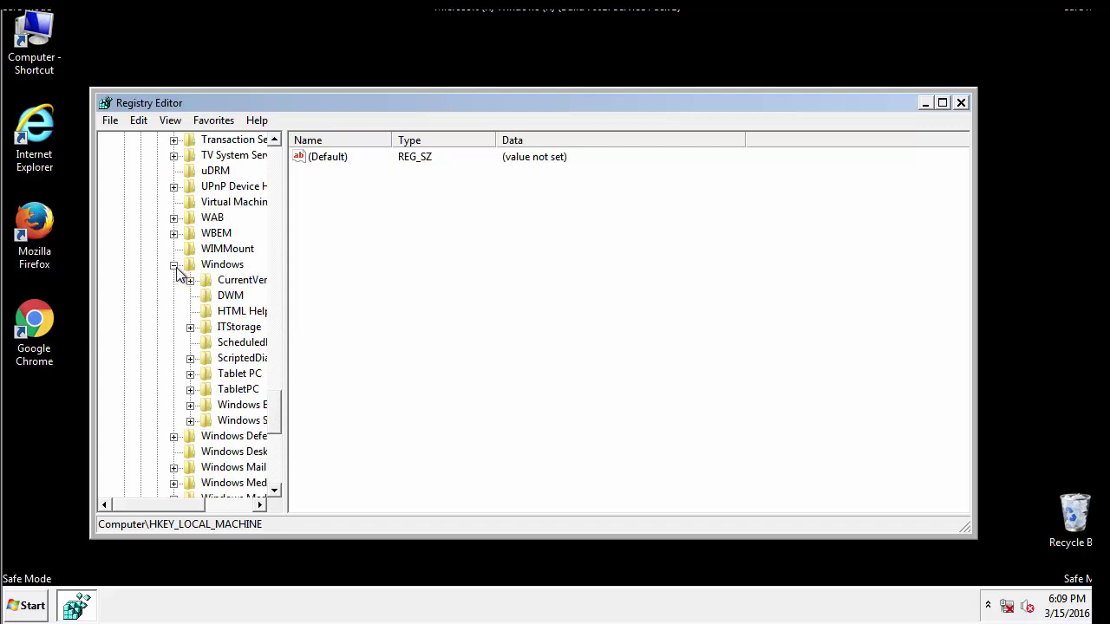
pyautogui.moveTo(154, 505); pyautogui.dragTo(182, 508)
pyautogui.click(143, 280)
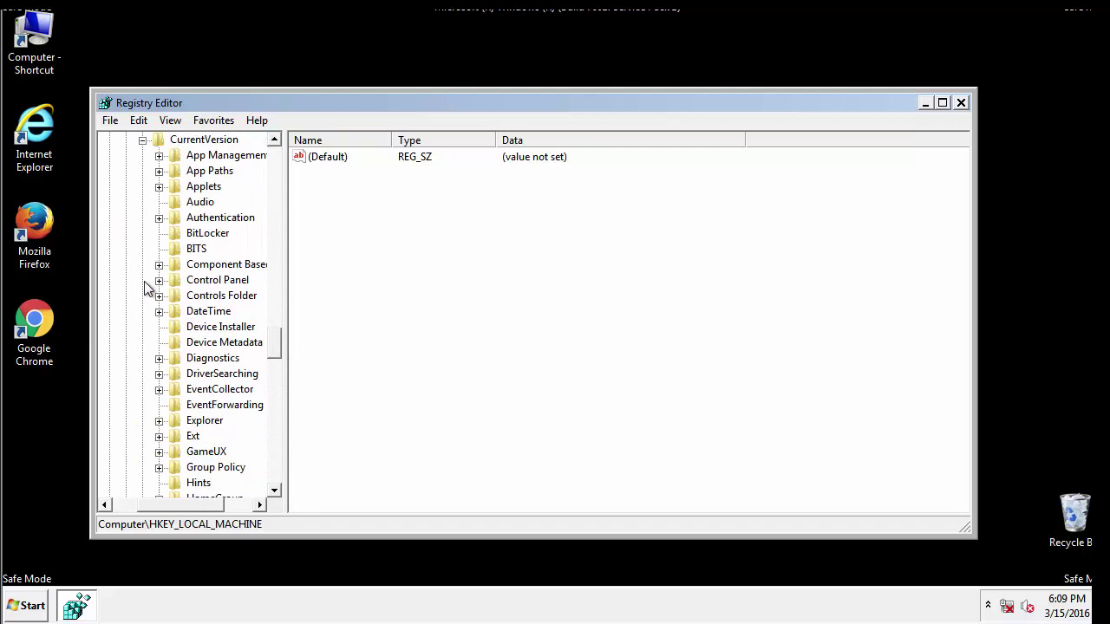
pyautogui.moveTo(281, 343); pyautogui.dragTo(274, 404)
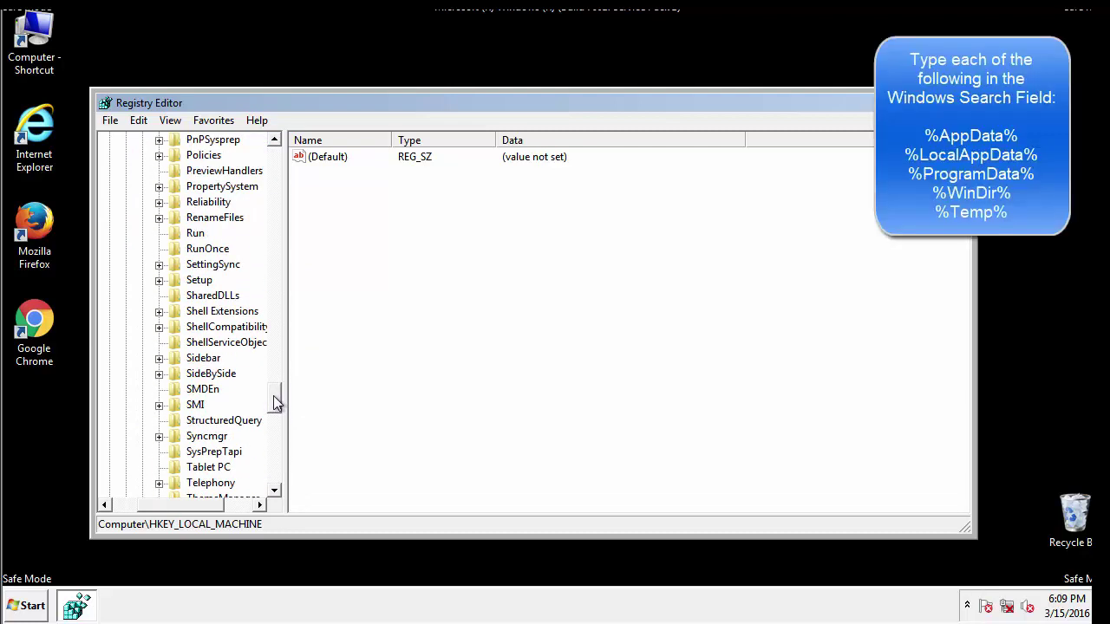
# Open the Run key and delete the suspicious tappi.loc value
pyautogui.click(182, 234)
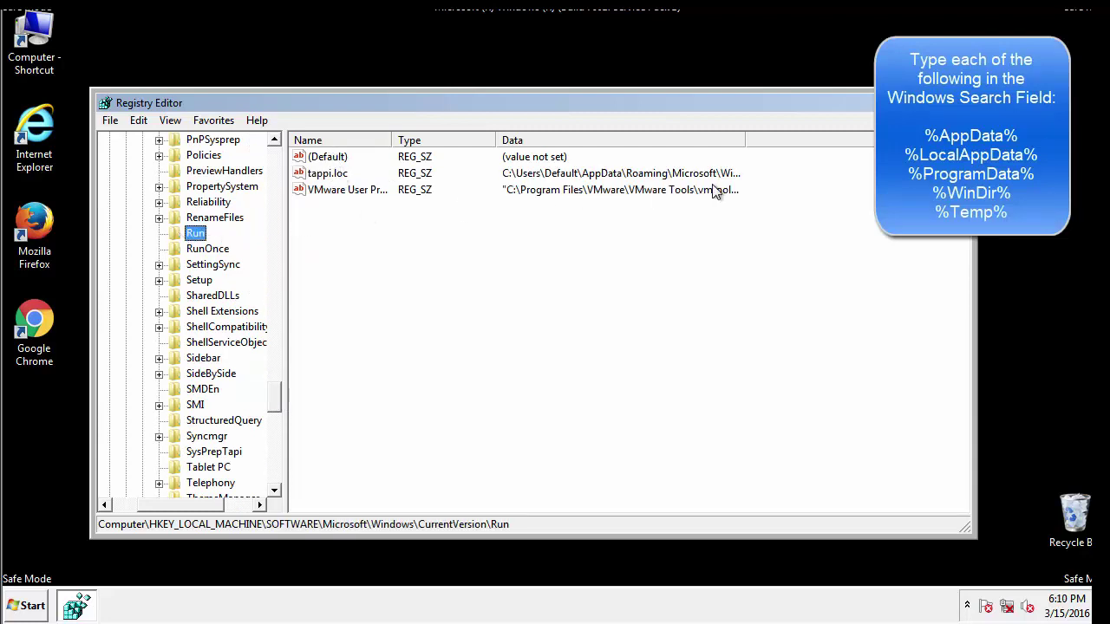
pyautogui.click(330, 180)
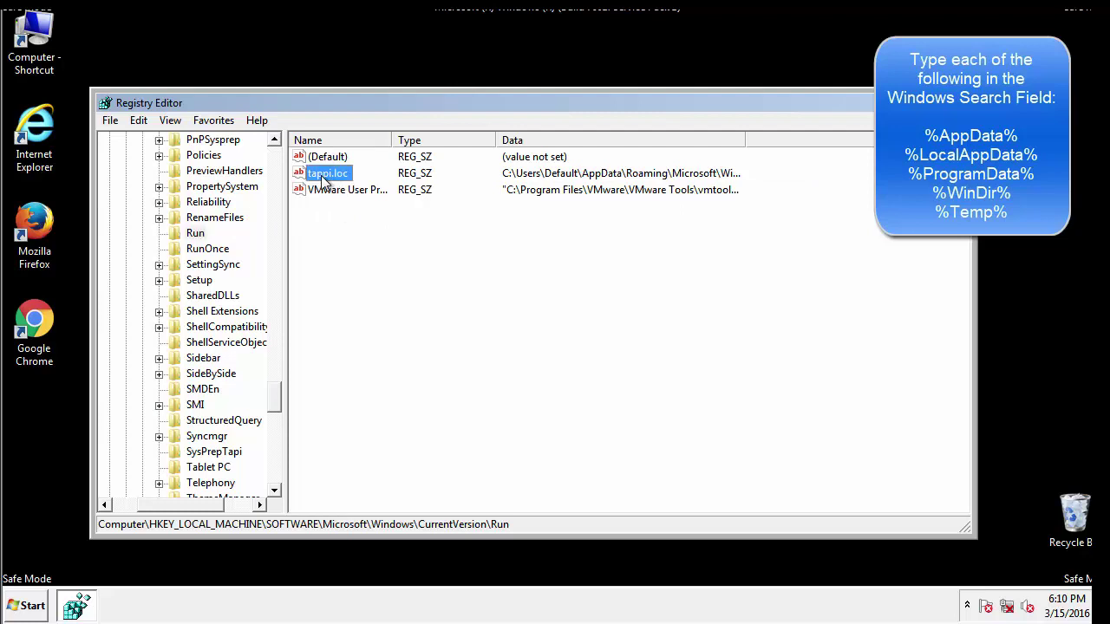
pyautogui.rightClick(321, 175)
pyautogui.click(346, 226)
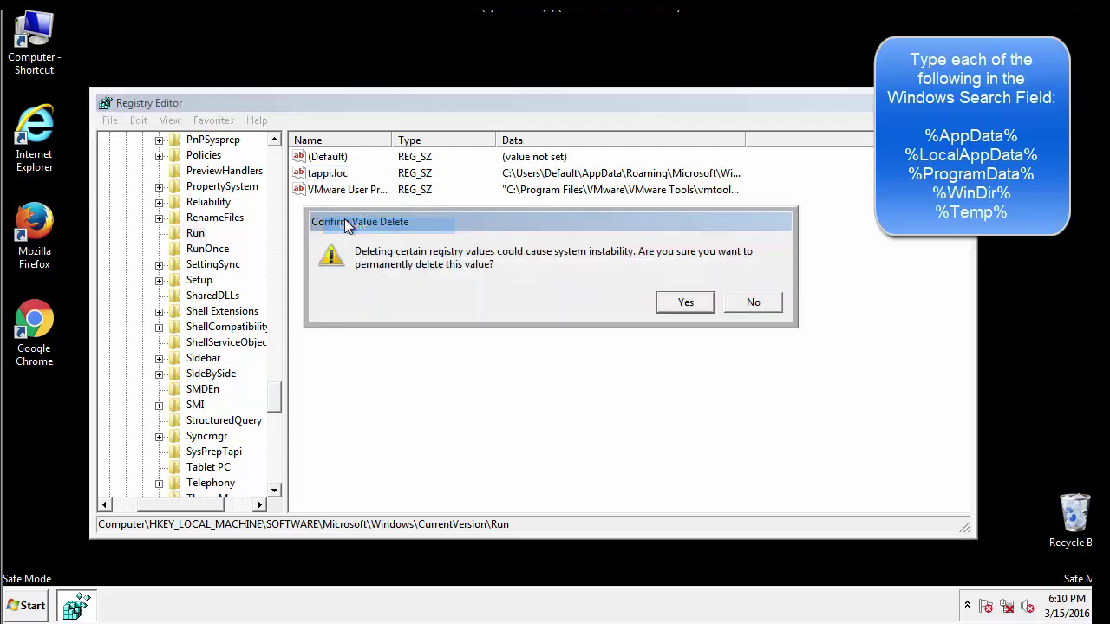
# Confirm deleting tappi.loc and collapse the HKEY_LOCAL_MACHINE branch
pyautogui.click(677, 306)
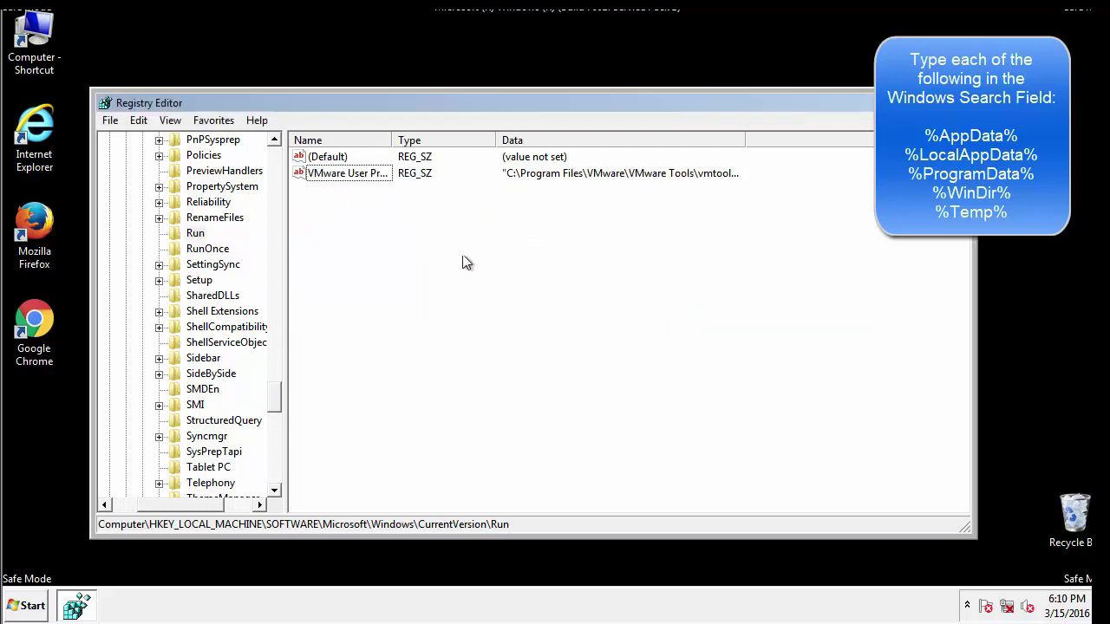
pyautogui.scroll(-1, 274, 405)
pyautogui.moveTo(274, 405); pyautogui.dragTo(274, 475)
pyautogui.moveTo(207, 505); pyautogui.dragTo(134, 512)
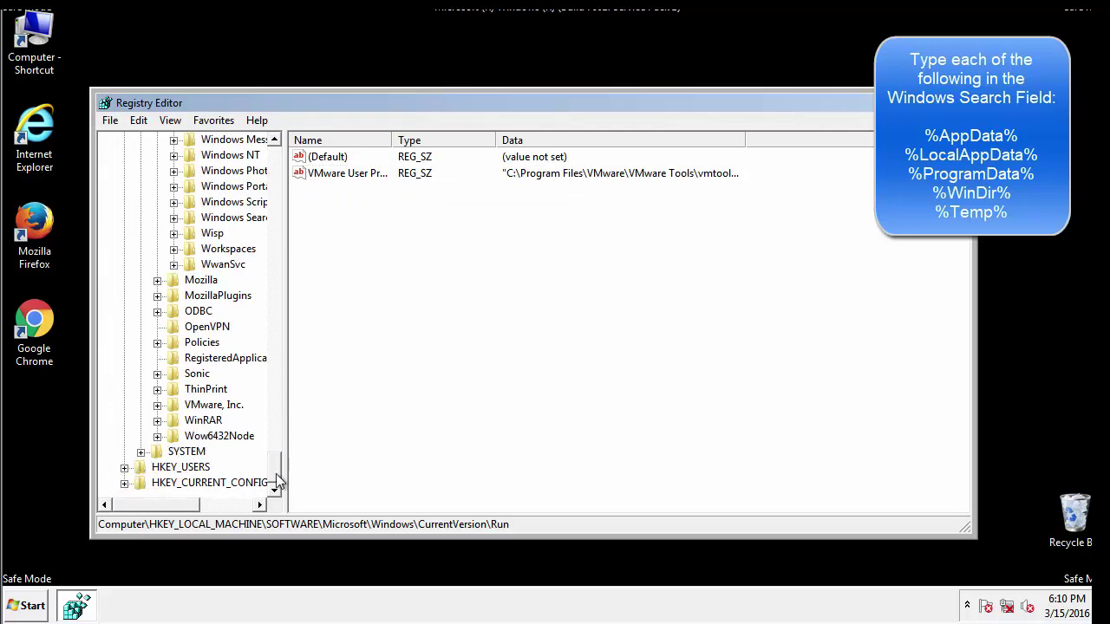
pyautogui.moveTo(277, 477); pyautogui.dragTo(285, 169)
pyautogui.click(124, 186)
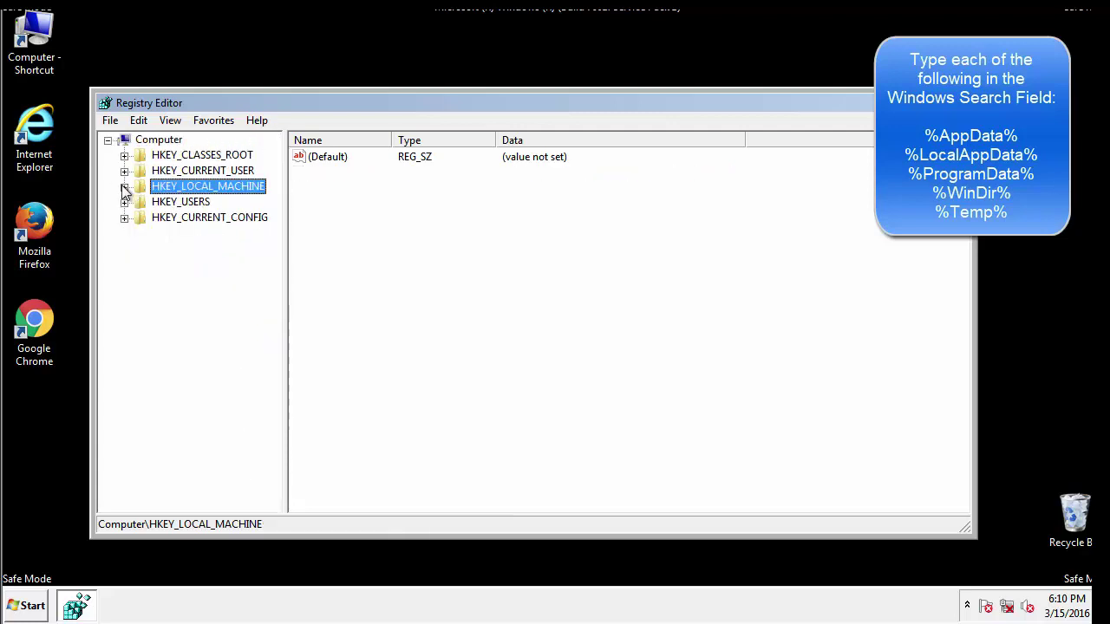
# Expand HKEY_CURRENT_USER\Software\Microsoft\Windows\CurrentVersion and open its Run key
pyautogui.click(124, 171)
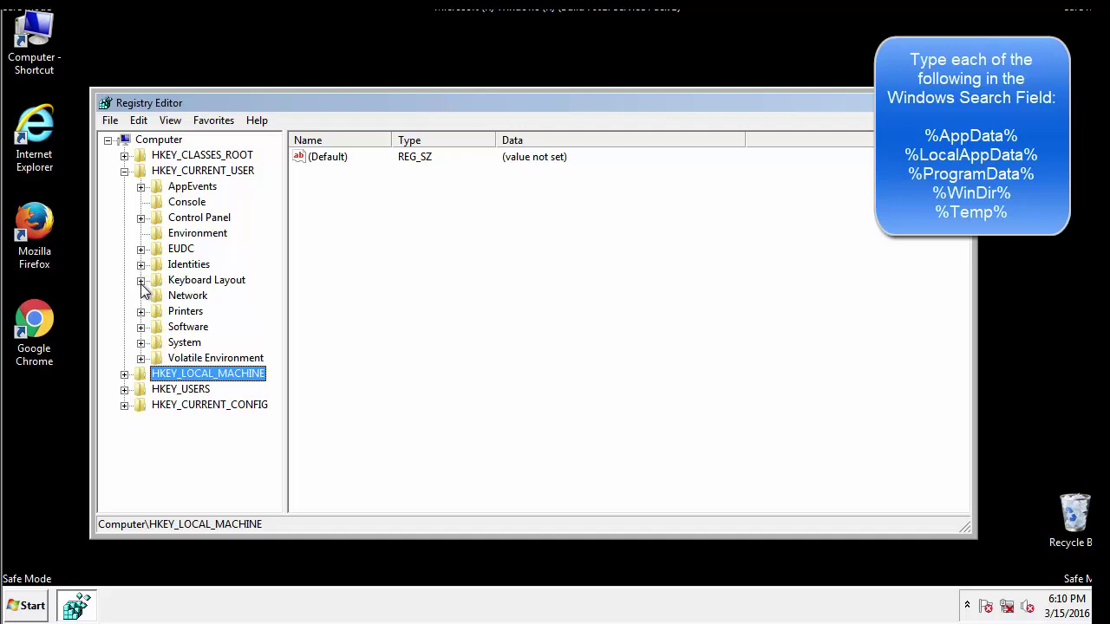
pyautogui.click(141, 327)
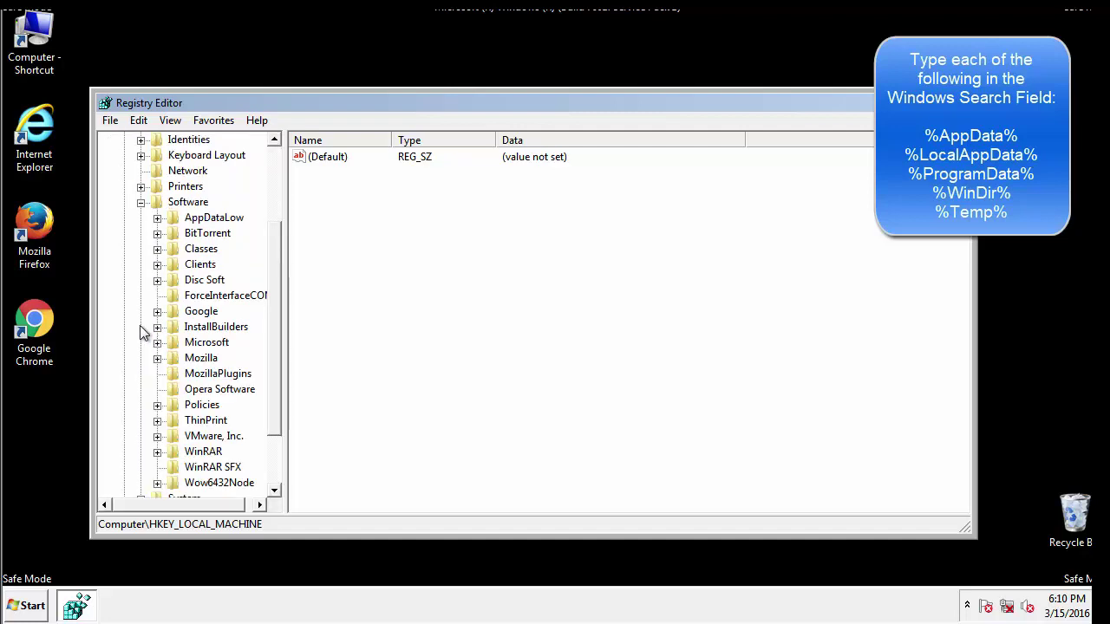
pyautogui.moveTo(272, 315); pyautogui.dragTo(272, 330)
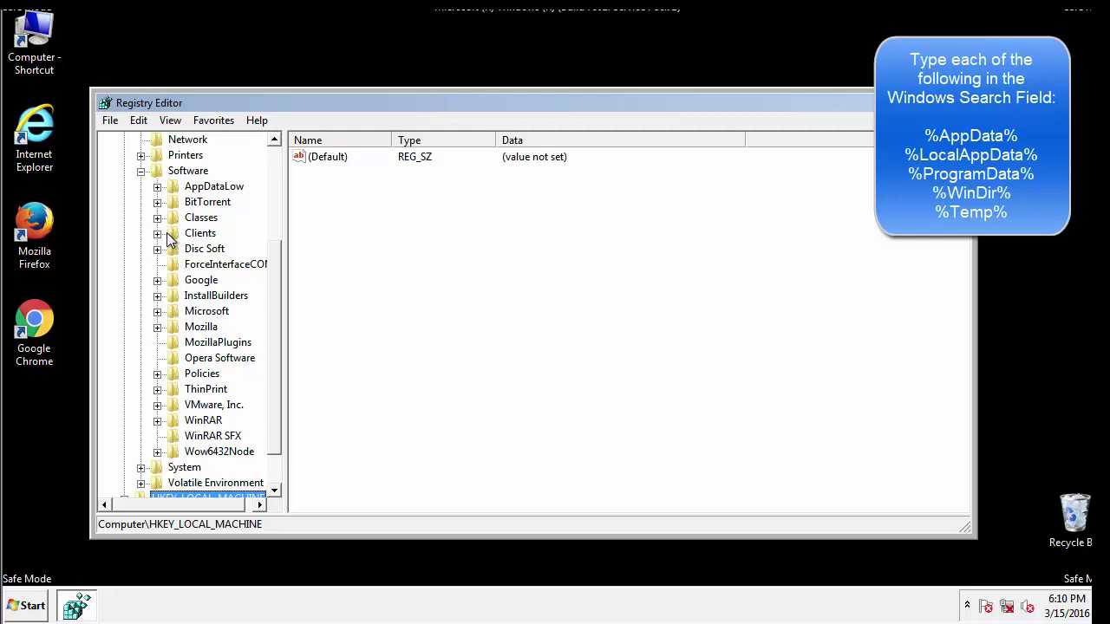
pyautogui.click(158, 311)
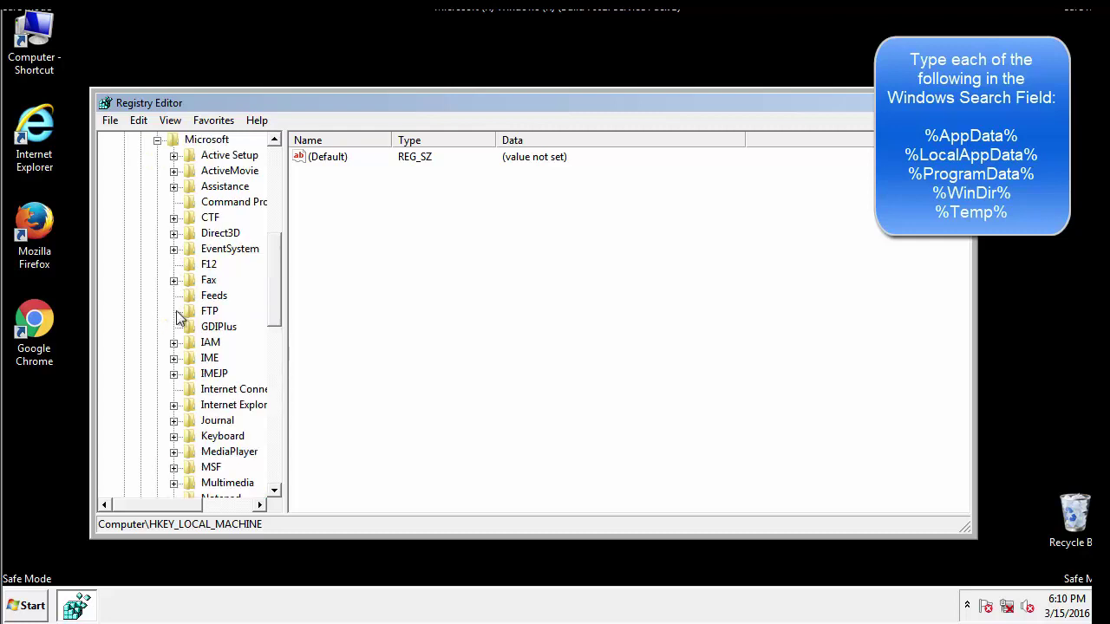
pyautogui.moveTo(274, 260); pyautogui.dragTo(273, 361)
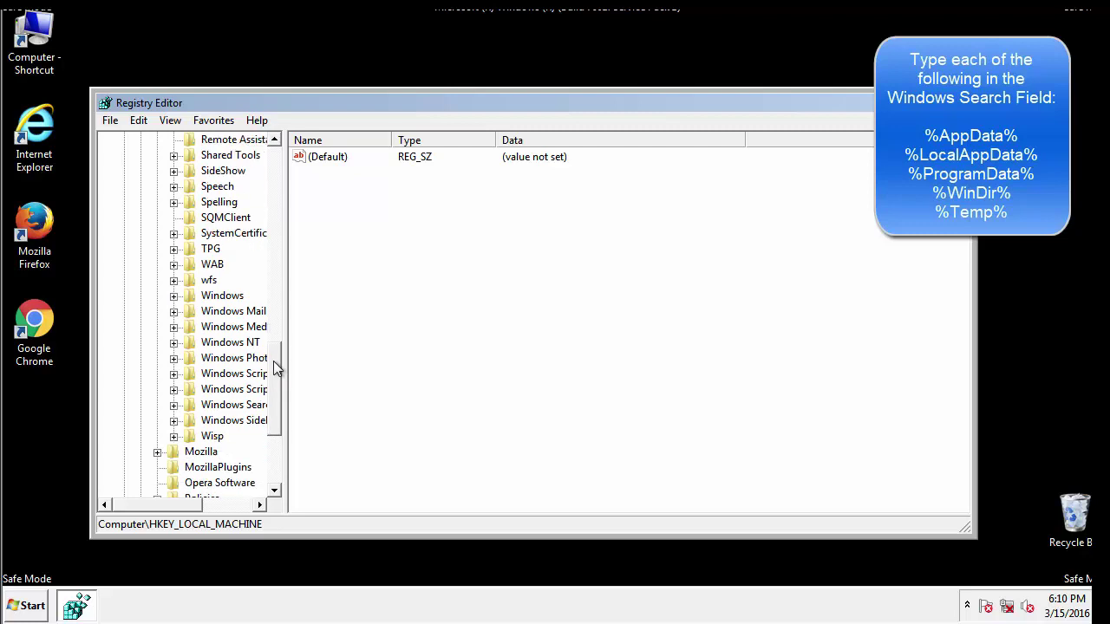
pyautogui.click(173, 296)
pyautogui.click(192, 313)
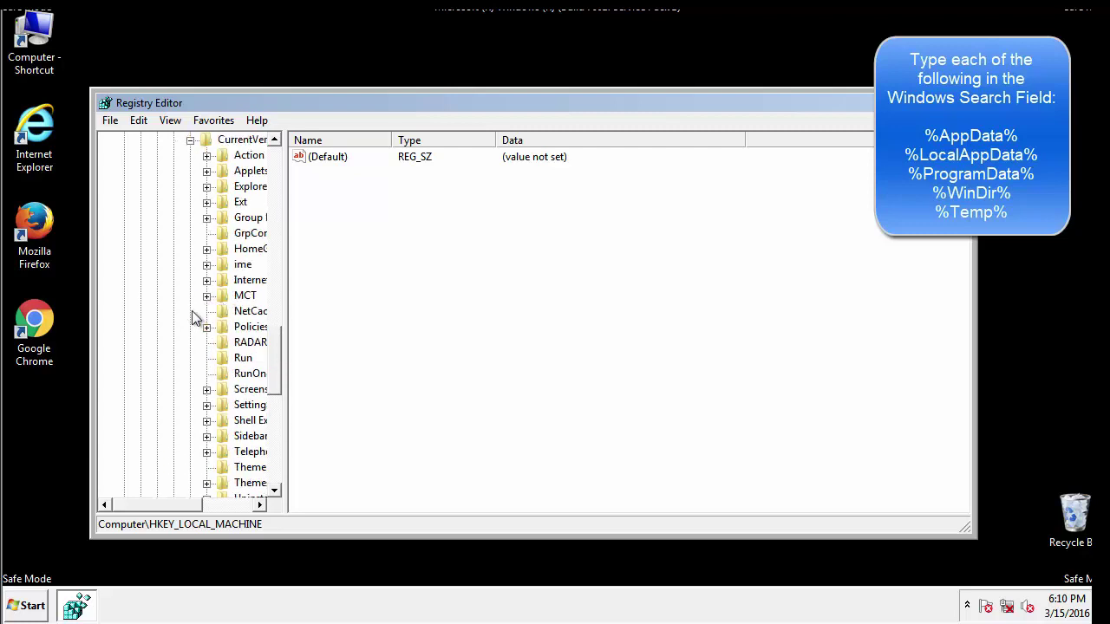
pyautogui.moveTo(169, 512); pyautogui.dragTo(195, 504)
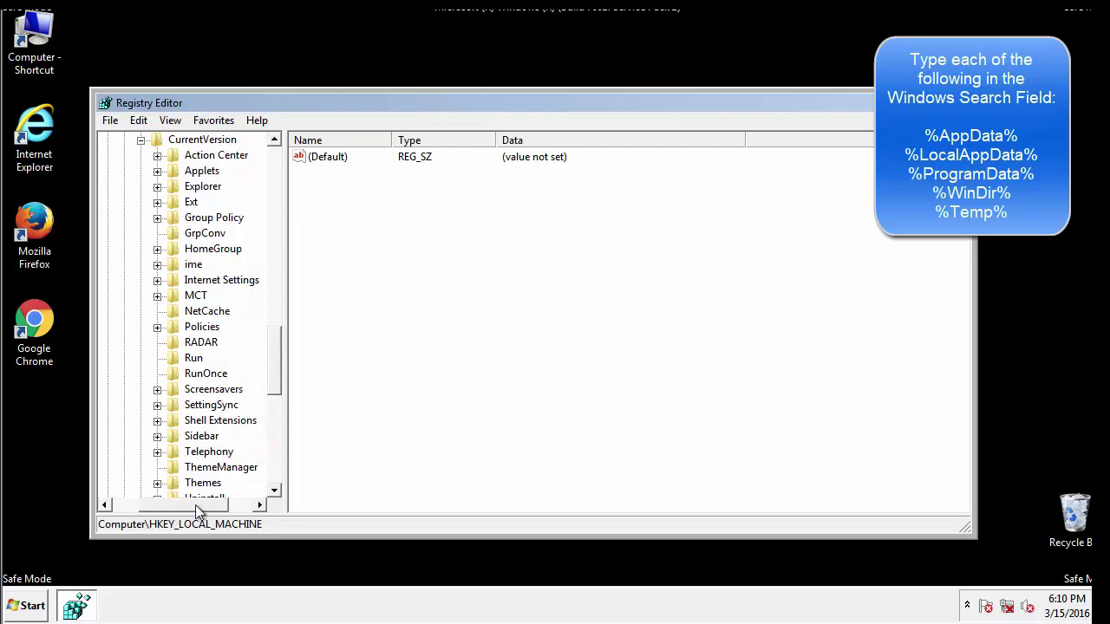
pyautogui.click(193, 359)
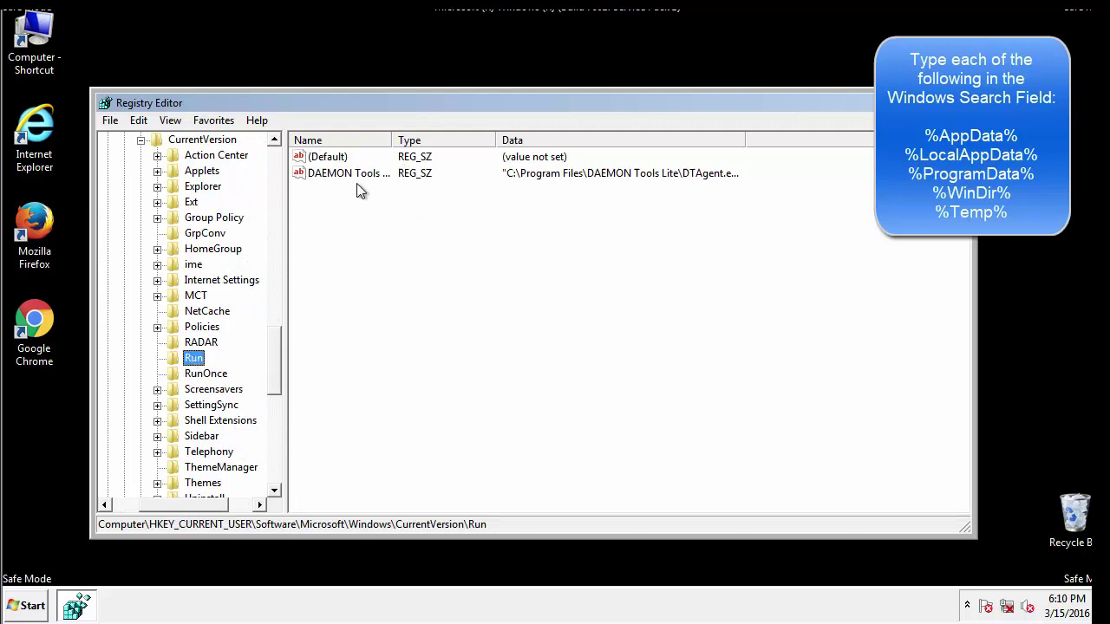
# Inspect the Run values, only DAEMON Tools, then collapse Windows and scroll the tree up
pyautogui.click(477, 204)
pyautogui.moveTo(322, 252); pyautogui.dragTo(366, 197)
pyautogui.moveTo(184, 502); pyautogui.dragTo(162, 504)
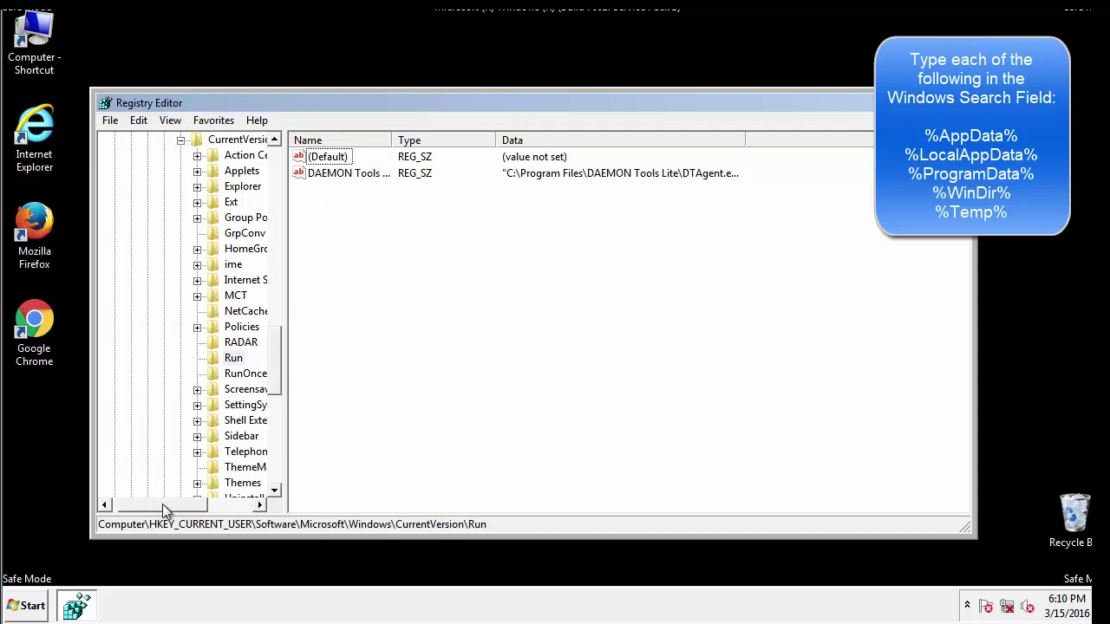
pyautogui.moveTo(281, 378); pyautogui.dragTo(274, 364)
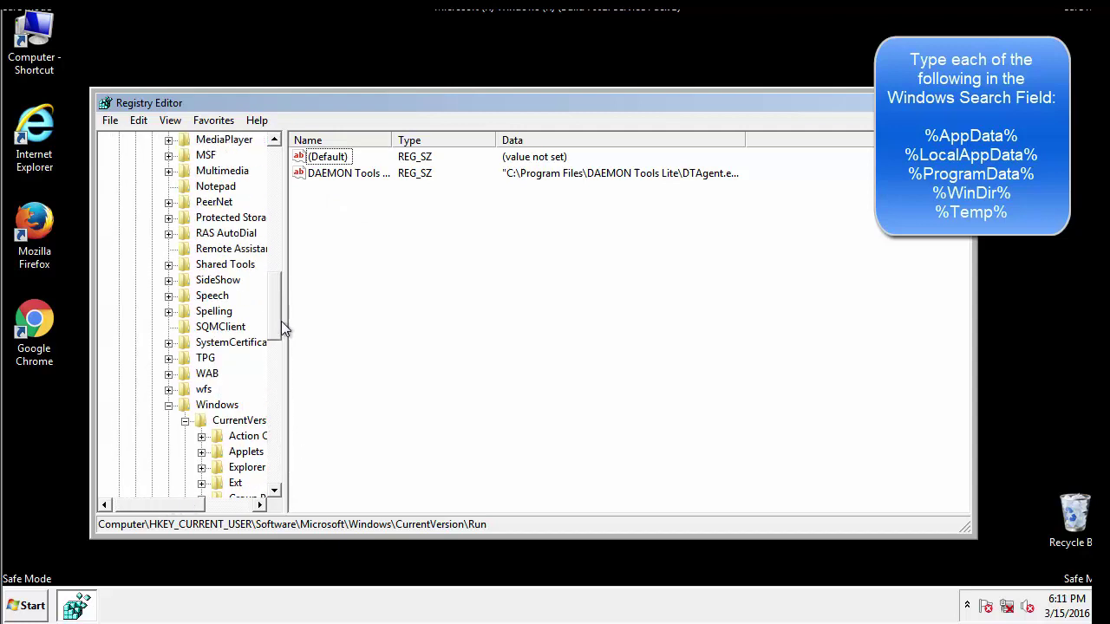
pyautogui.click(169, 405)
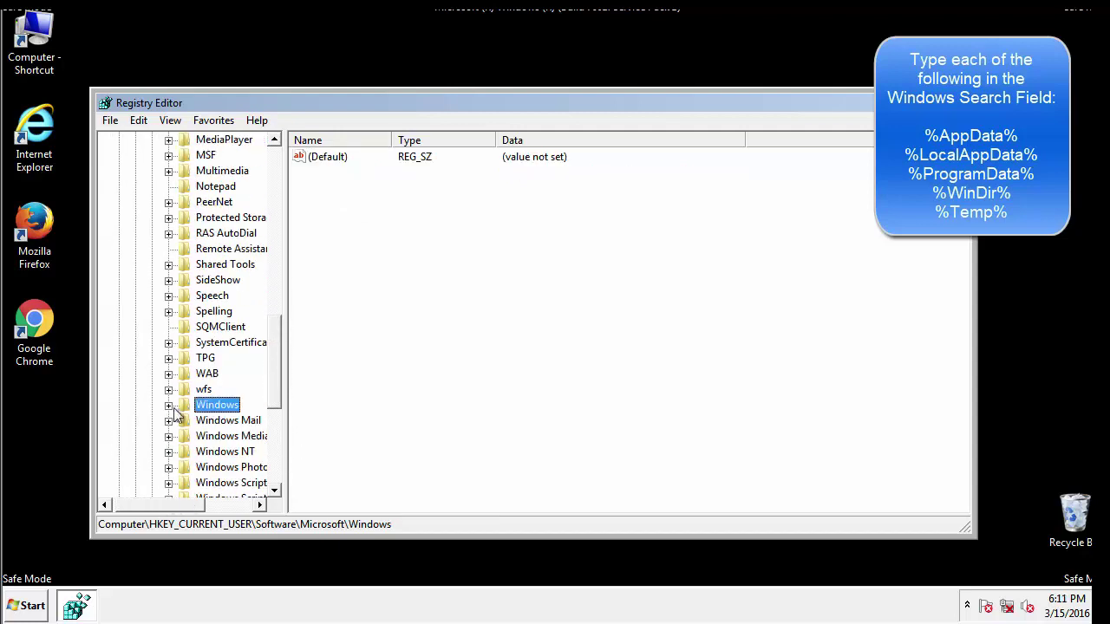
pyautogui.moveTo(278, 385); pyautogui.dragTo(280, 215)
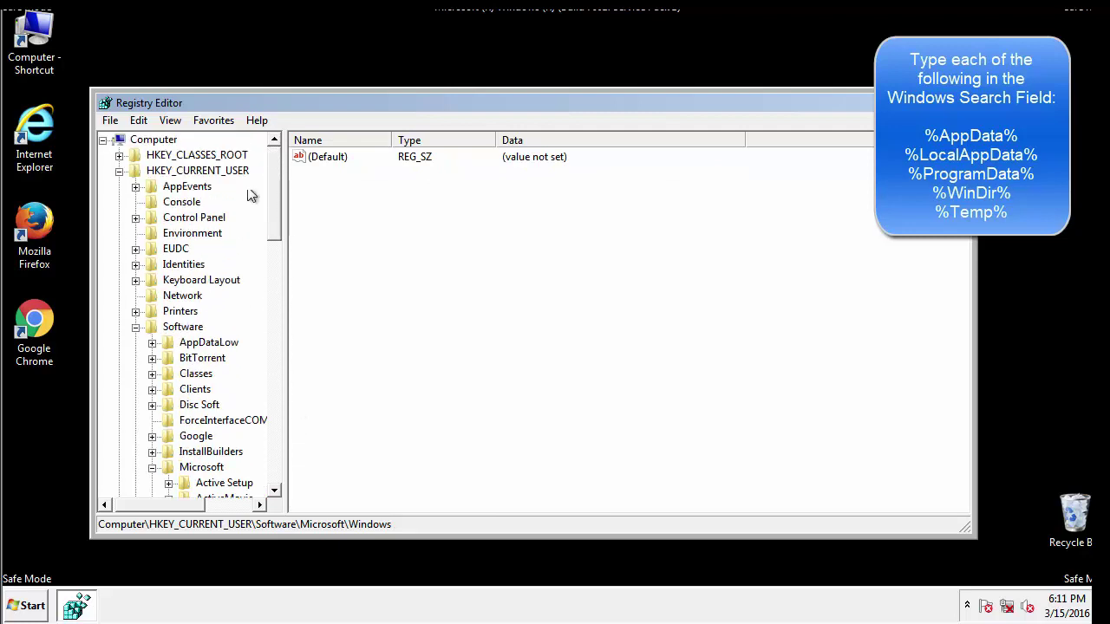
# Search the registry for %temp% with Edit > Find
pyautogui.click(139, 121)
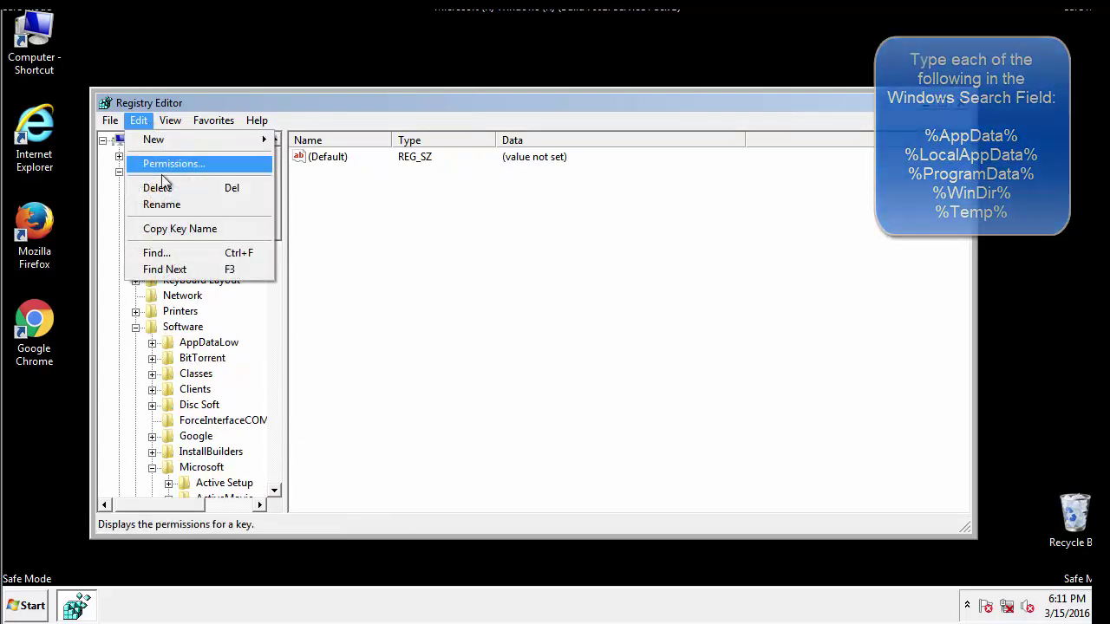
pyautogui.click(157, 252)
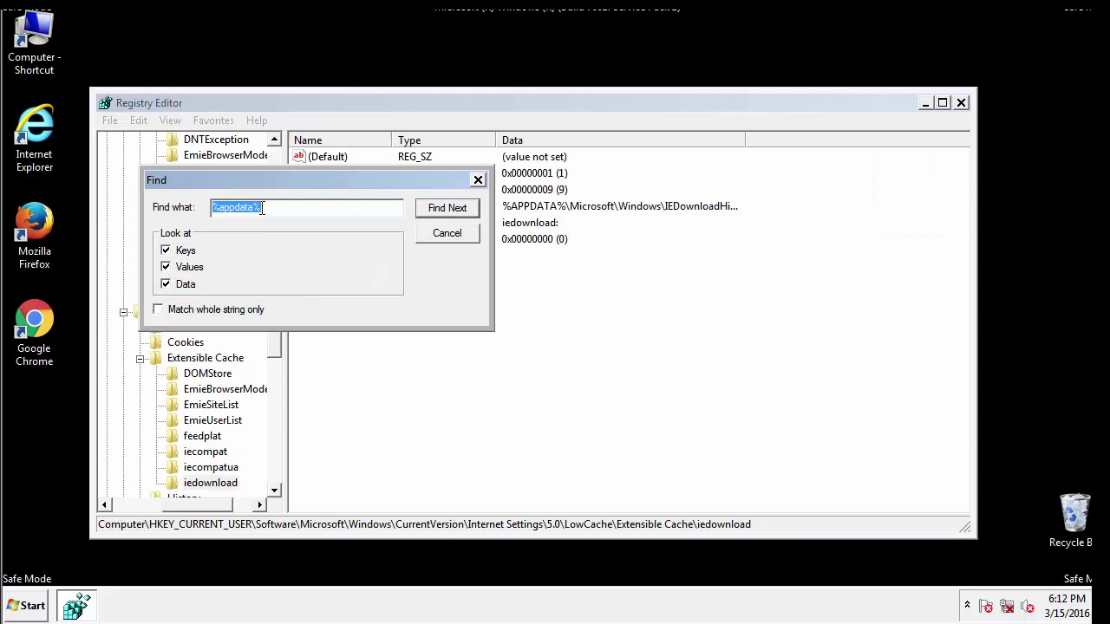
pyautogui.write('%temp%')
pyautogui.press('Return')
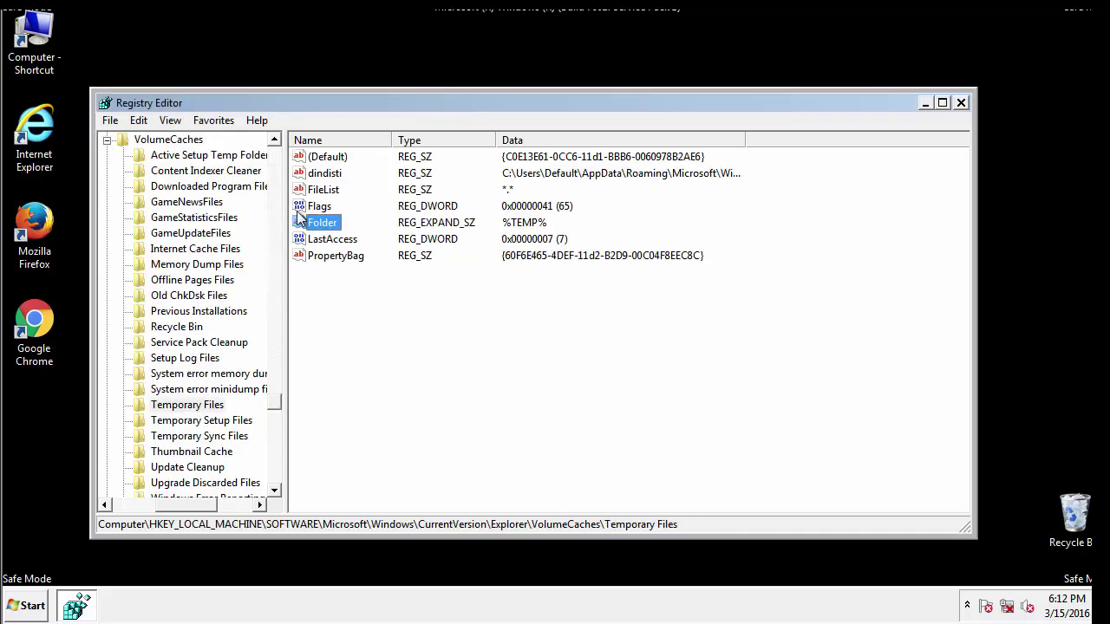
# Delete all values in the Temporary Files key, including dindisti, leaving only (Default)
pyautogui.click(458, 304)
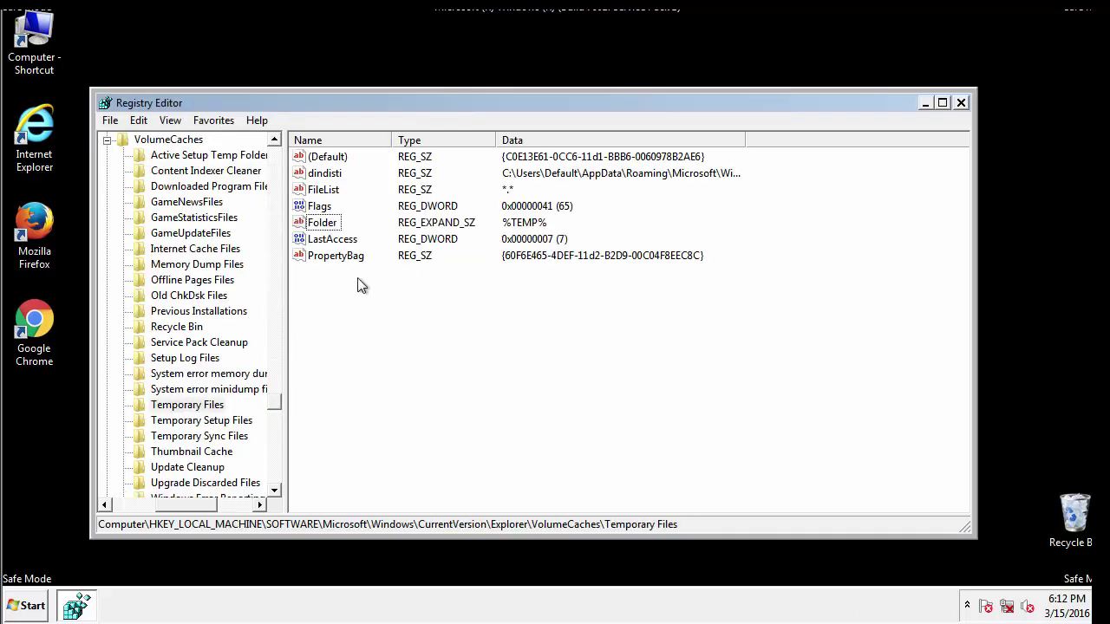
pyautogui.moveTo(355, 275); pyautogui.dragTo(313, 156)
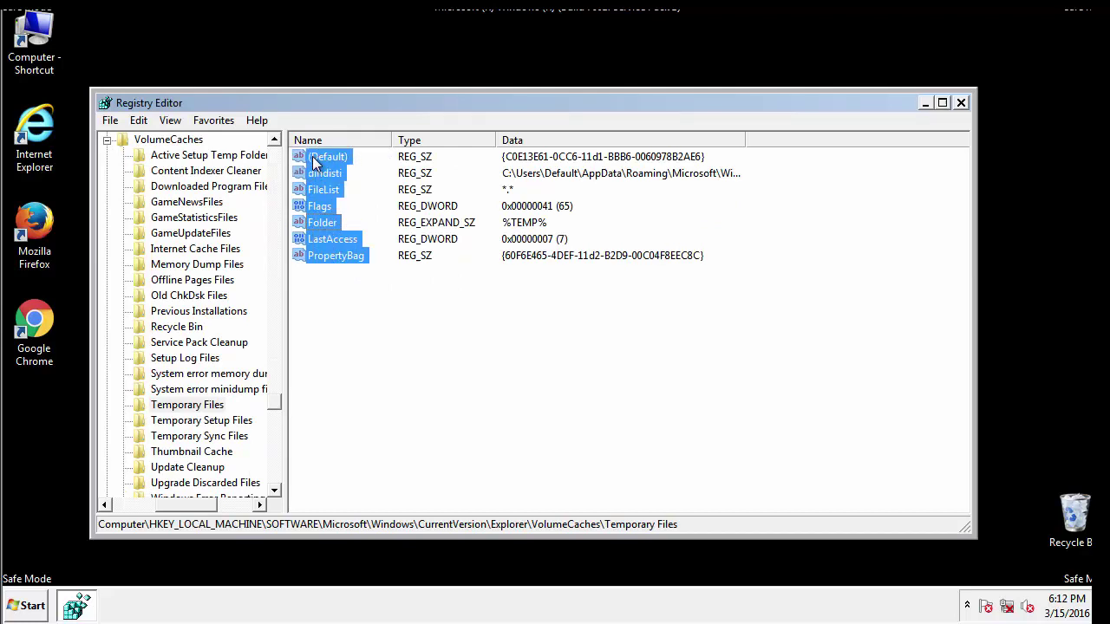
pyautogui.rightClick(313, 156)
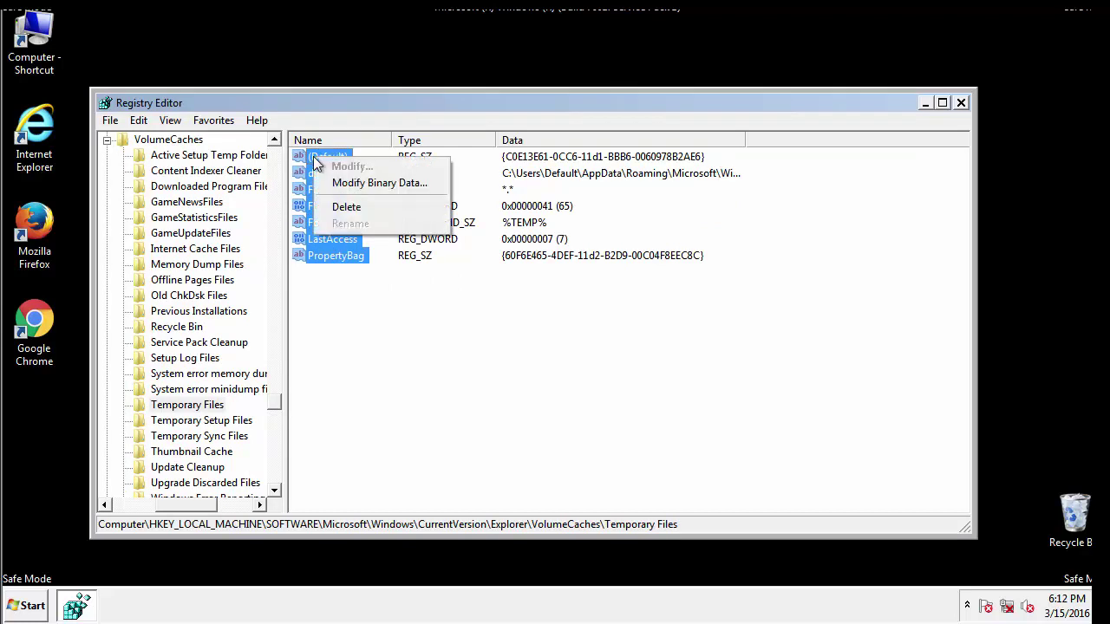
pyautogui.click(339, 206)
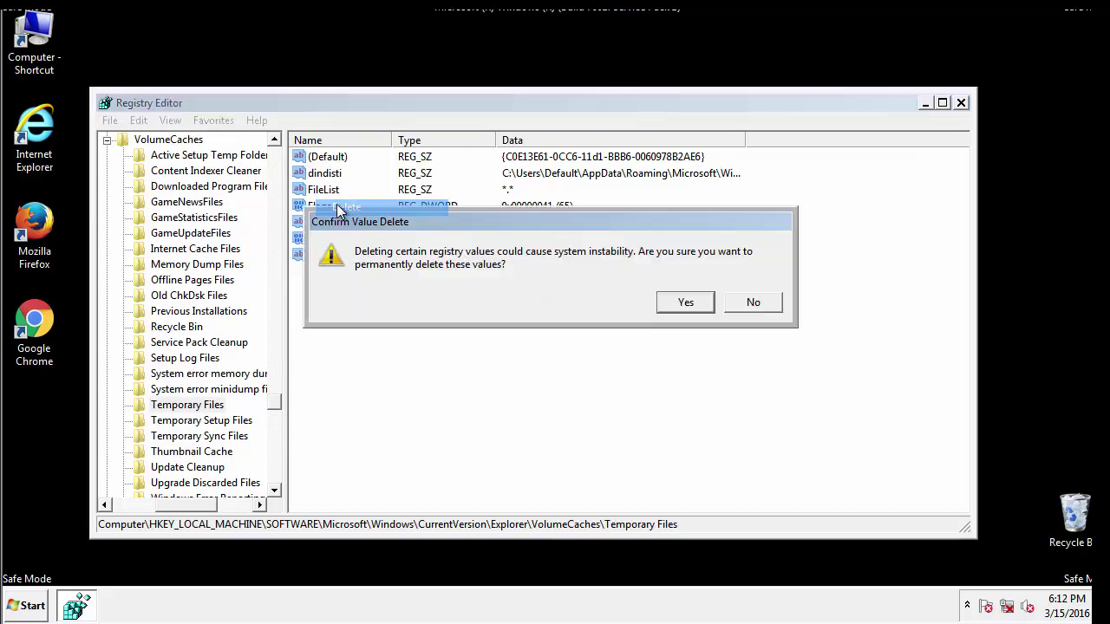
pyautogui.click(685, 301)
pyautogui.click(385, 213)
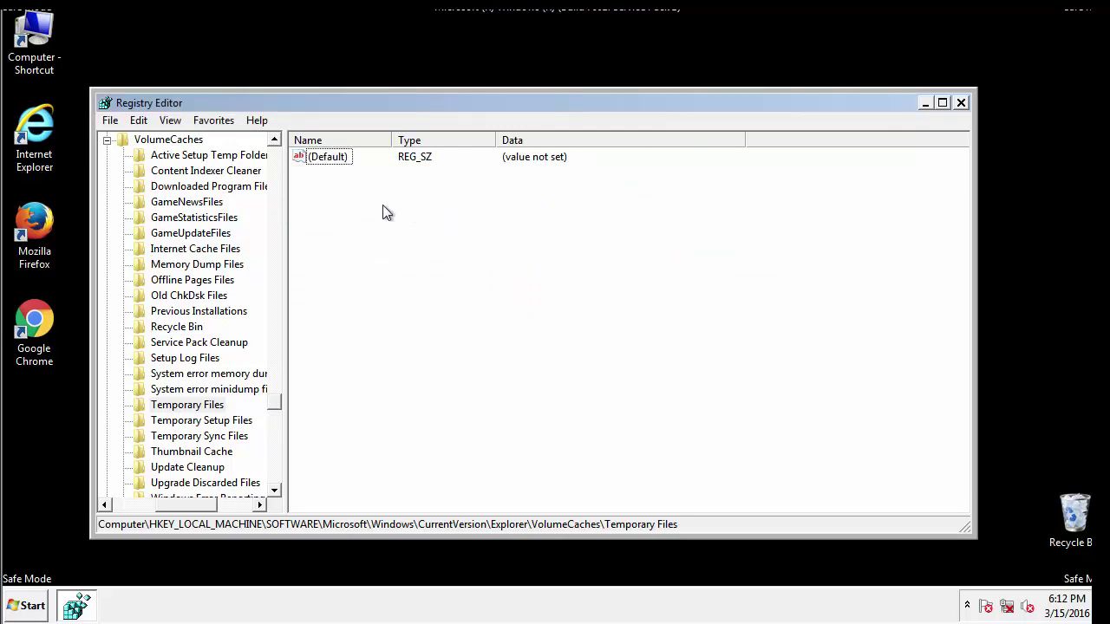
# Close Registry Editor and launch msconfig from Start search
pyautogui.click(963, 103)
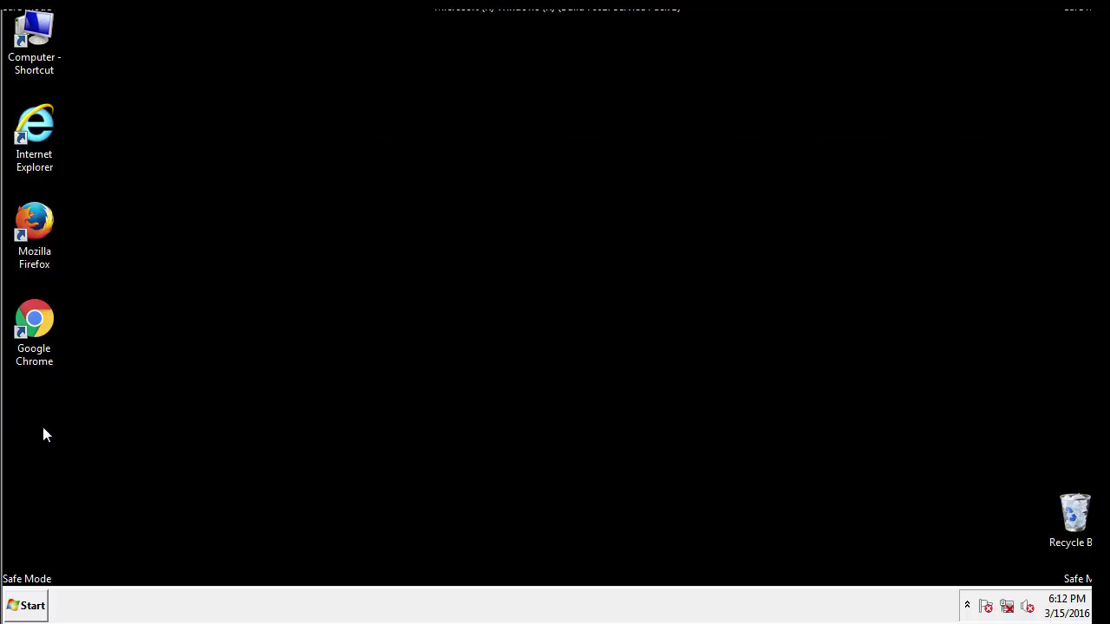
pyautogui.click(25, 607)
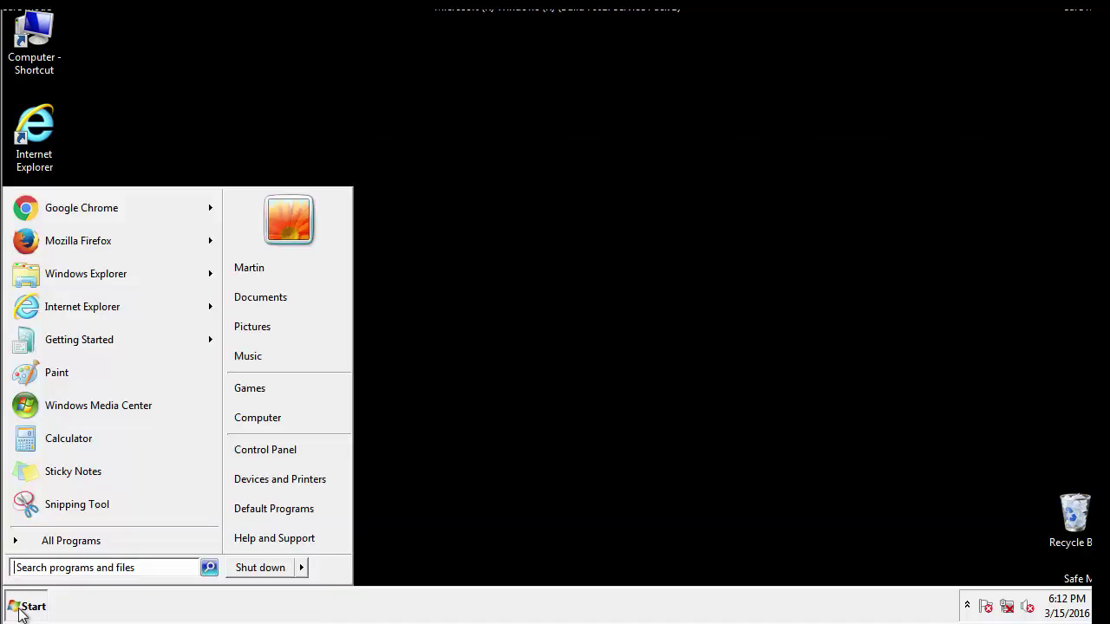
pyautogui.click(60, 568)
pyautogui.write('mscon')
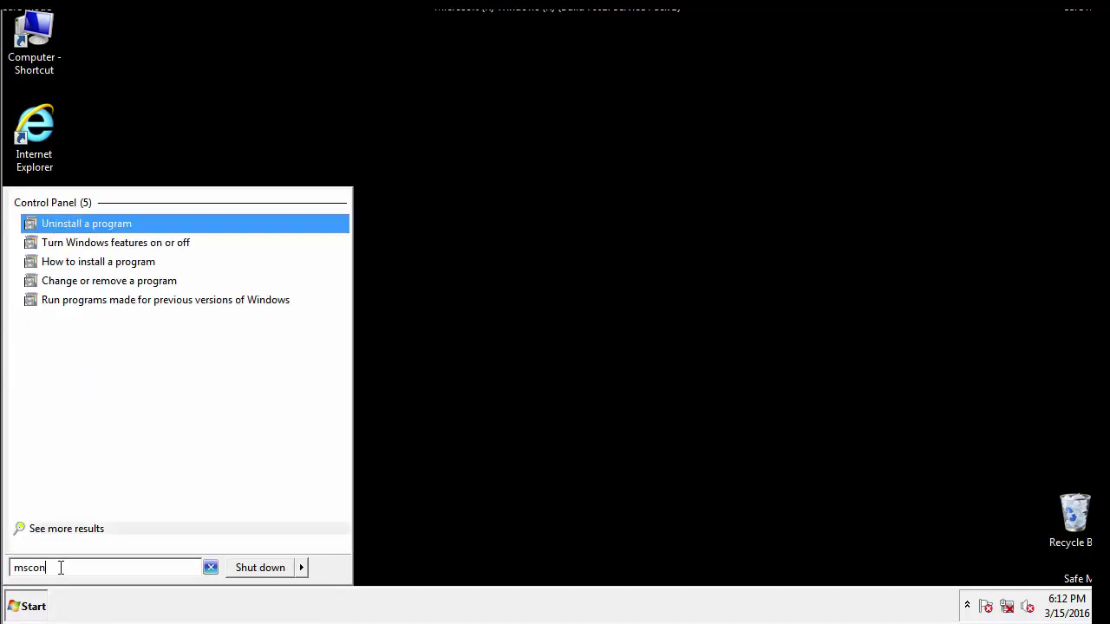
pyautogui.write('fig')
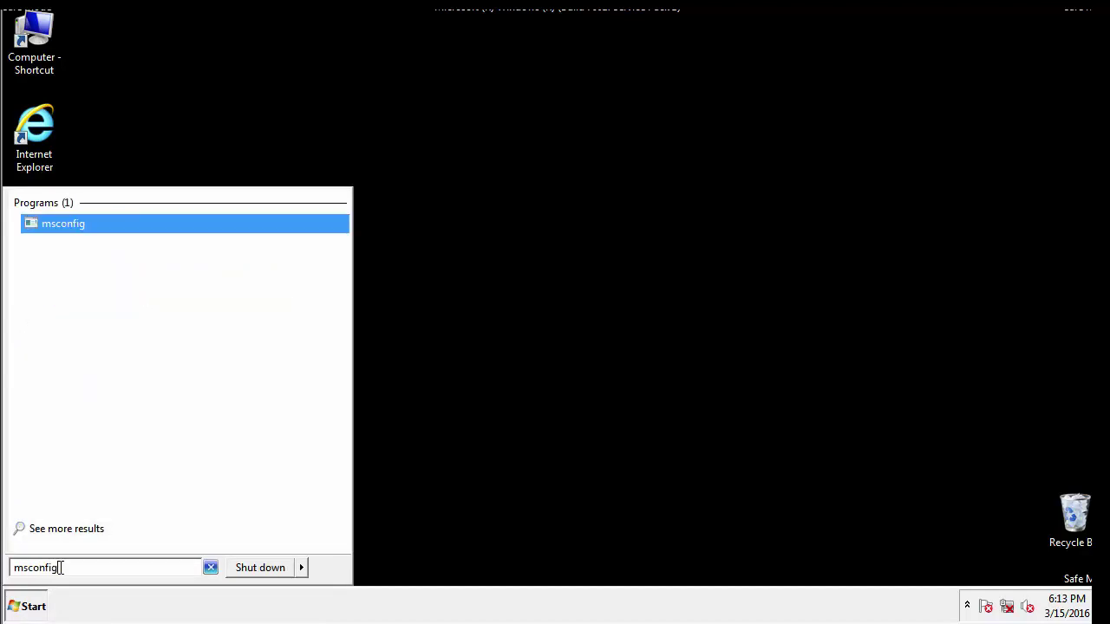
pyautogui.press('Return')
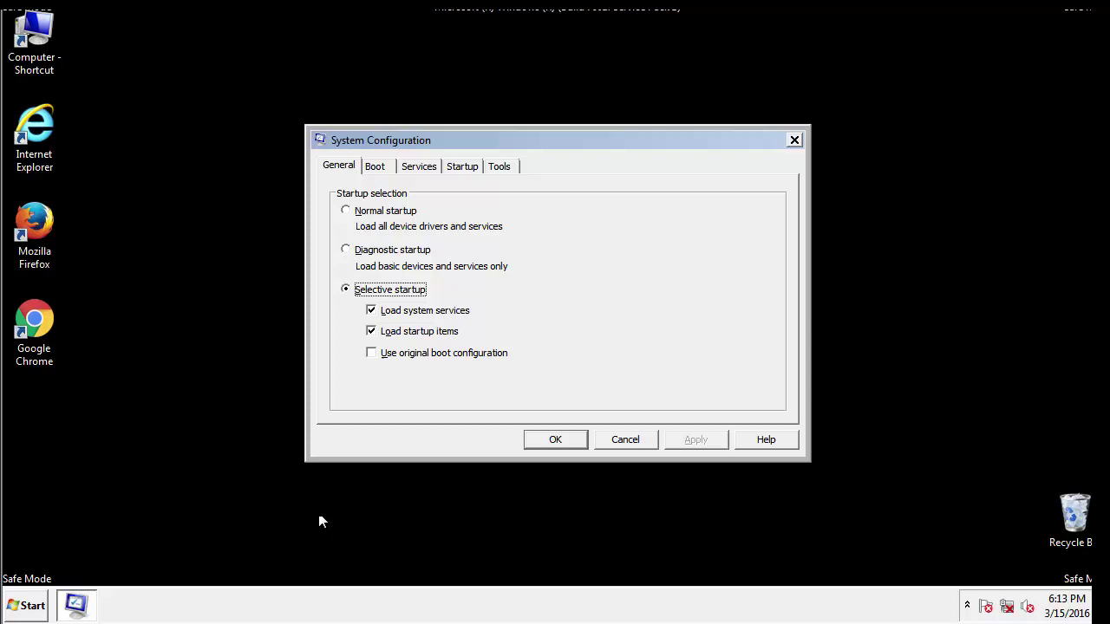
# Uncheck Safe boot on the Boot tab, apply, and restart the computer now
pyautogui.click(378, 165)
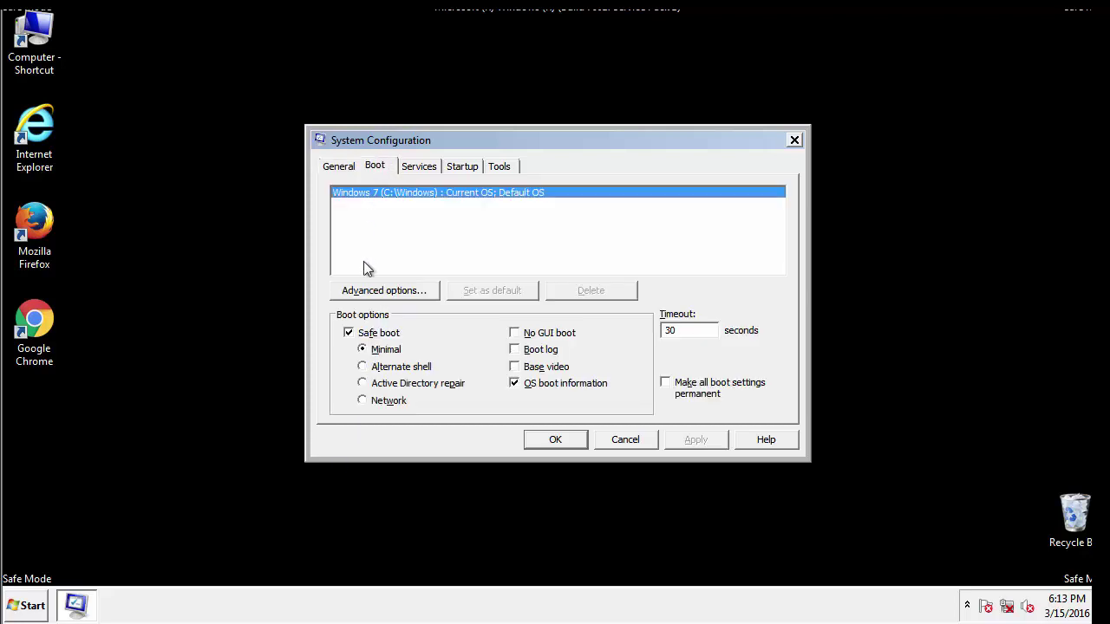
pyautogui.click(349, 333)
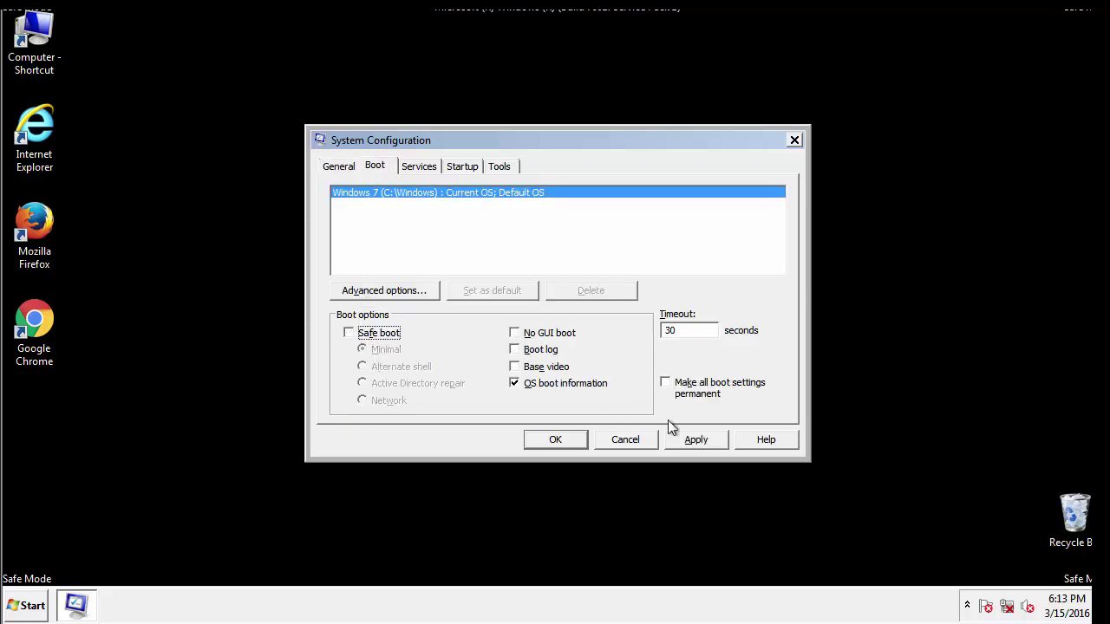
pyautogui.click(698, 439)
pyautogui.click(553, 440)
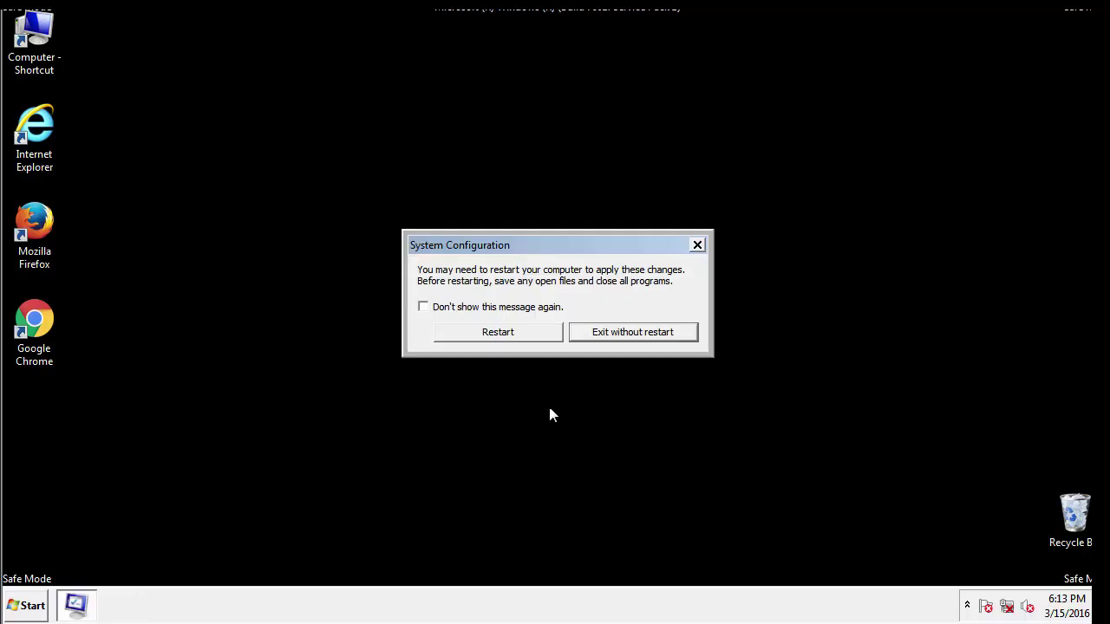
pyautogui.click(515, 338)
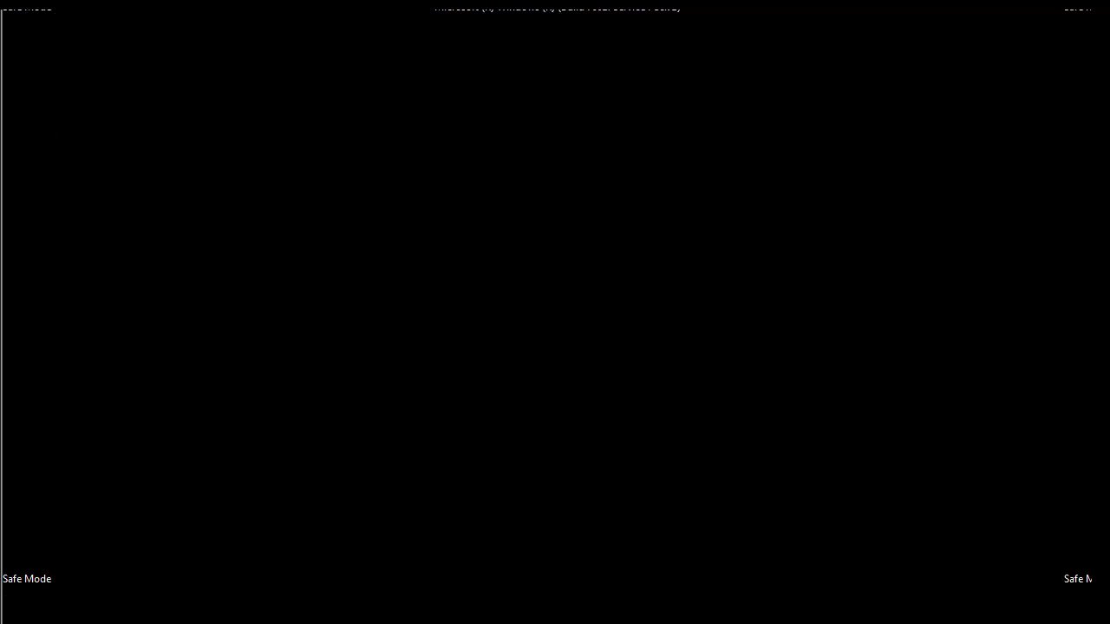